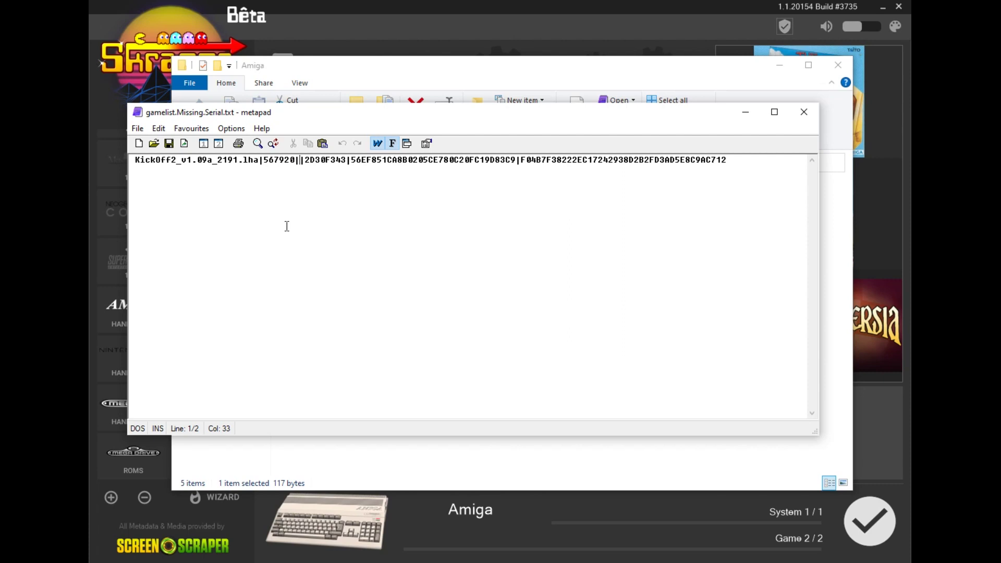
Copy the file name KickOff2_v1.09a_2191.lha from gamelist.Missing.Serial.txt and minimize the text file and Amiga folder windows
drag(258, 160, 134, 160)
right_click(242, 159)
click(277, 212)
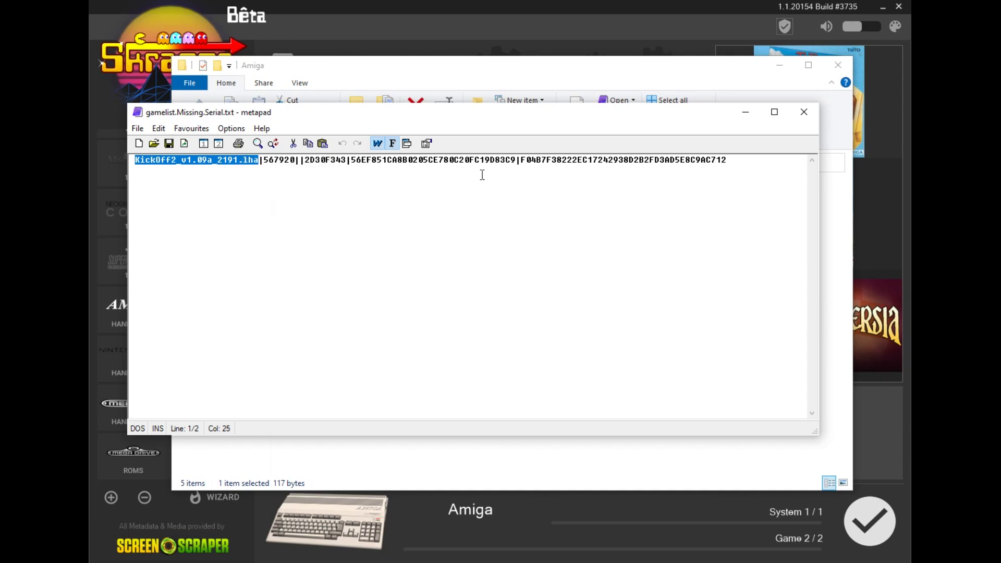
click(745, 112)
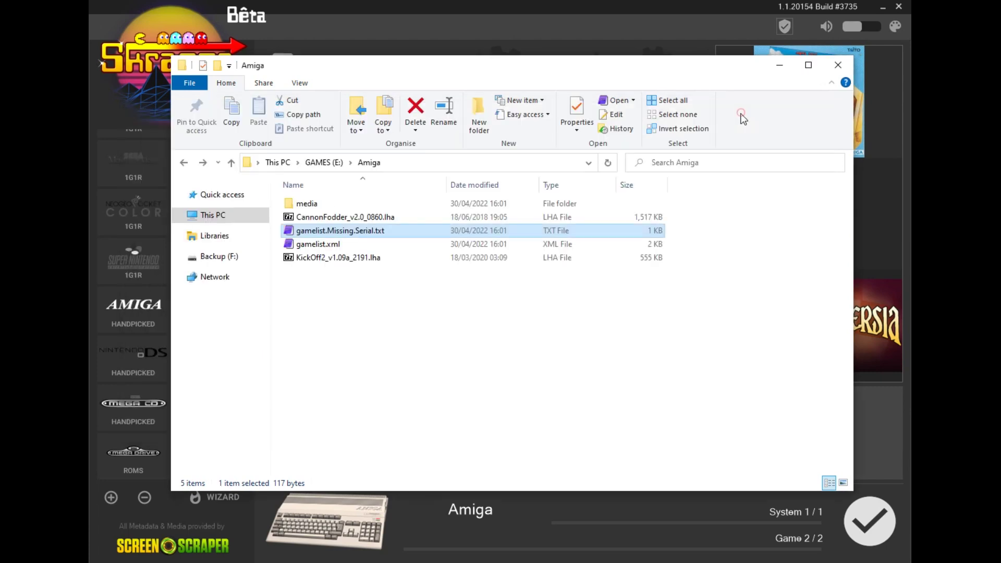
click(781, 66)
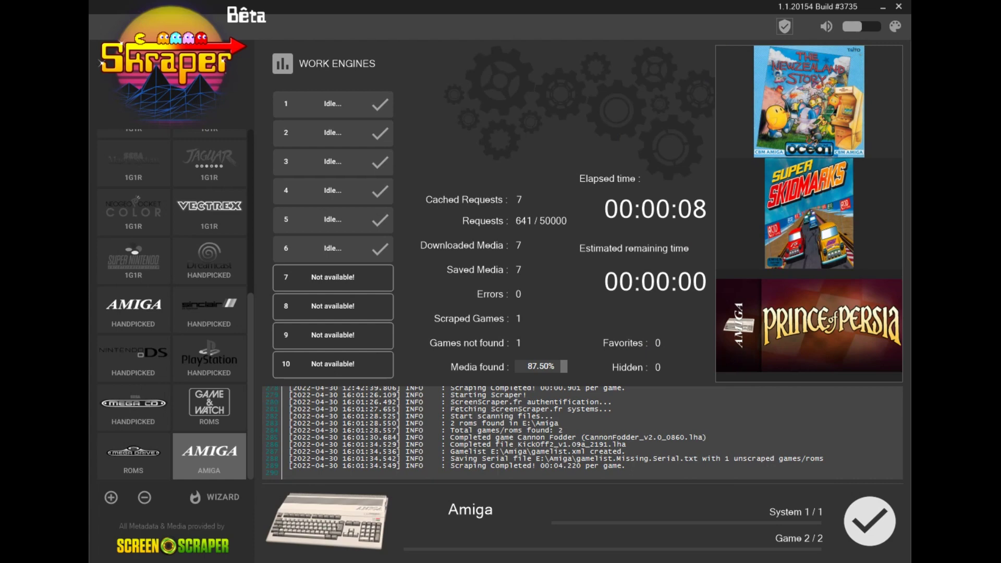
Switch to the ScreenScraper page in the browser and examine Kick Off 2's title, platform and associated ROM file names
key(alt+Tab)
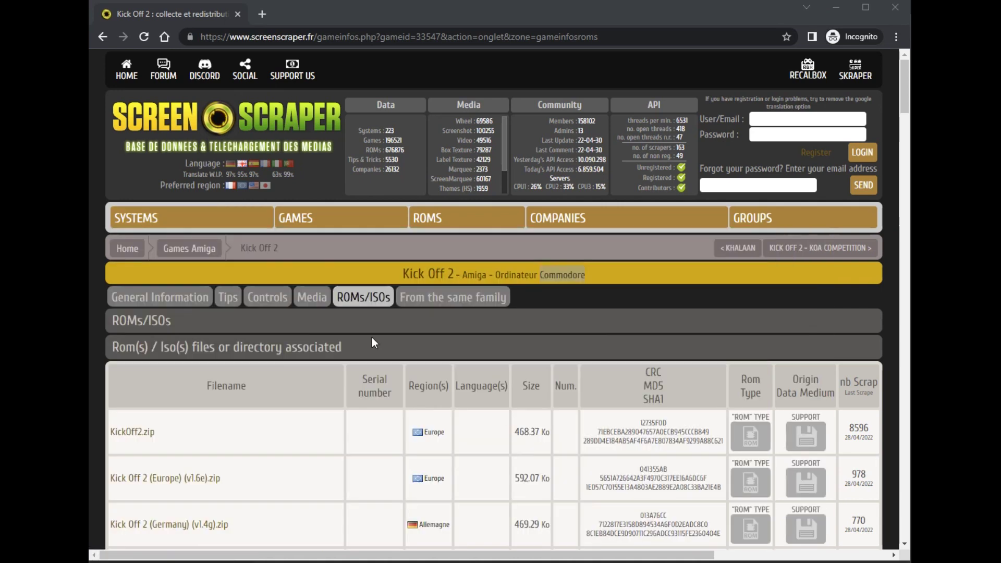
drag(402, 274, 456, 275)
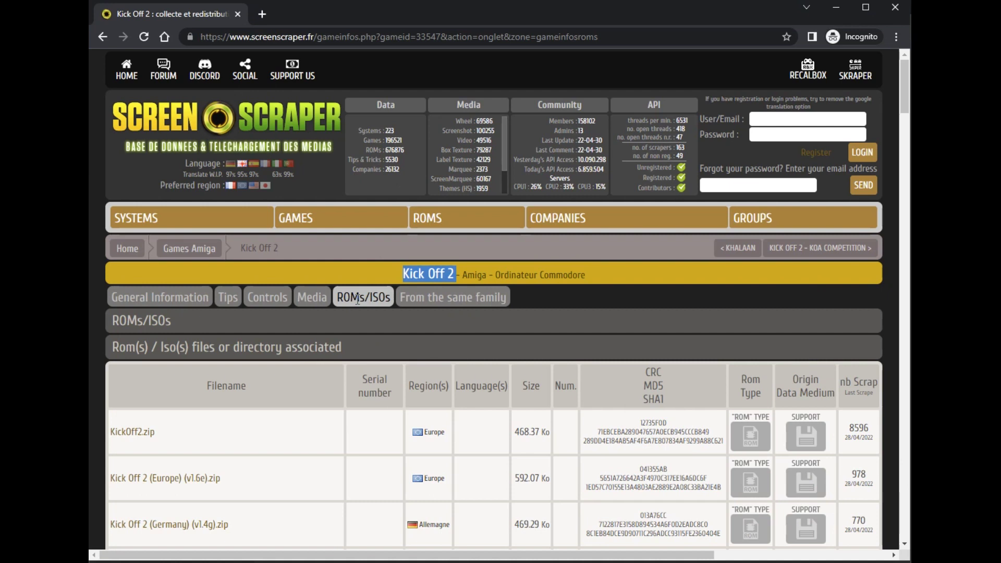
double_click(466, 274)
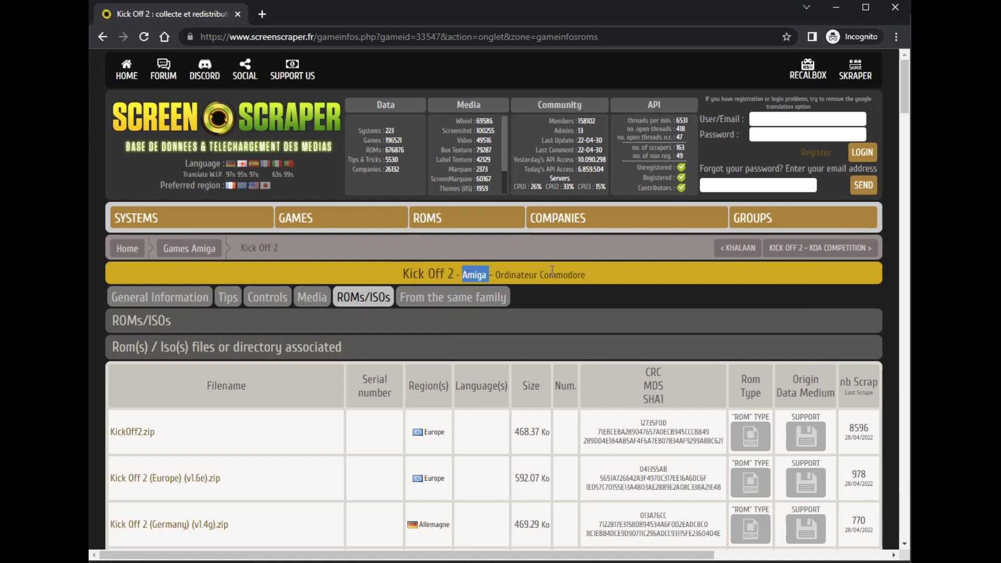
drag(503, 271, 648, 265)
click(623, 273)
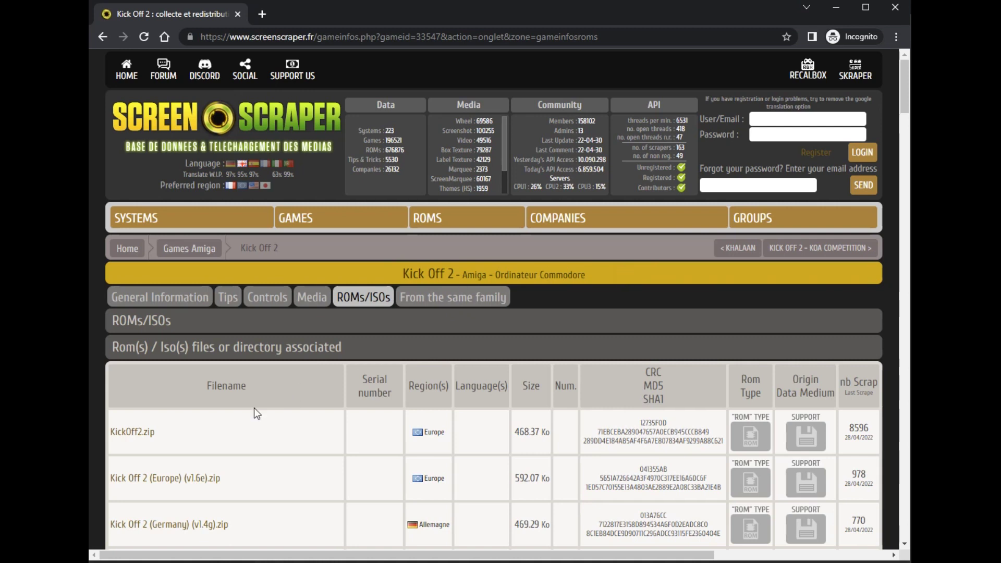
scroll(255, 408, down, 2)
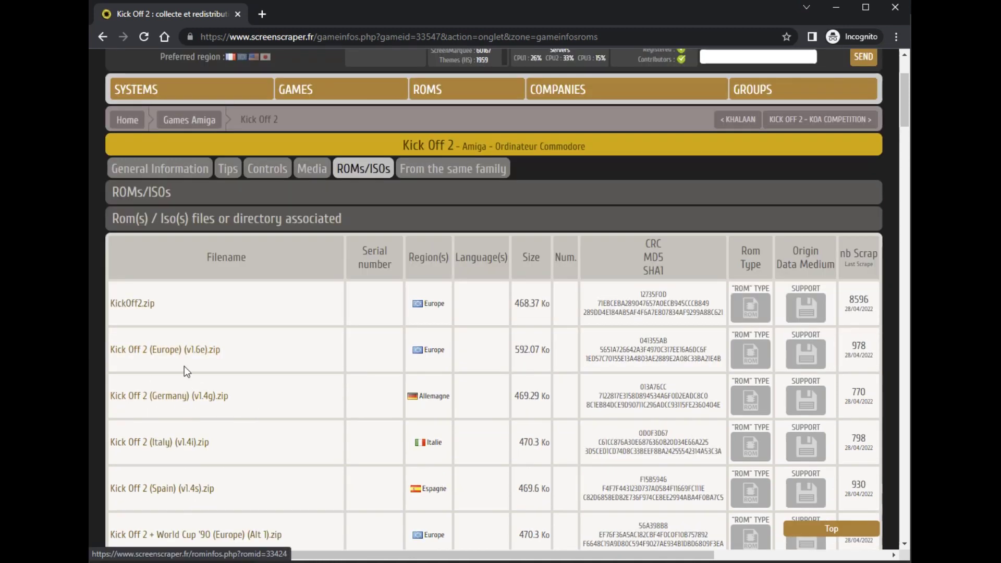
scroll(194, 377, down, 1)
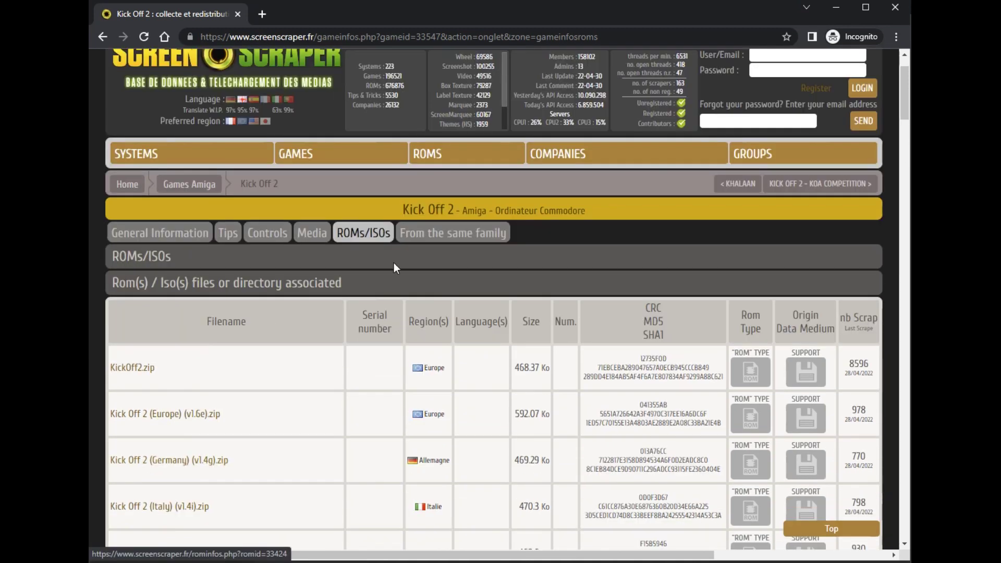
scroll(211, 380, down, 1)
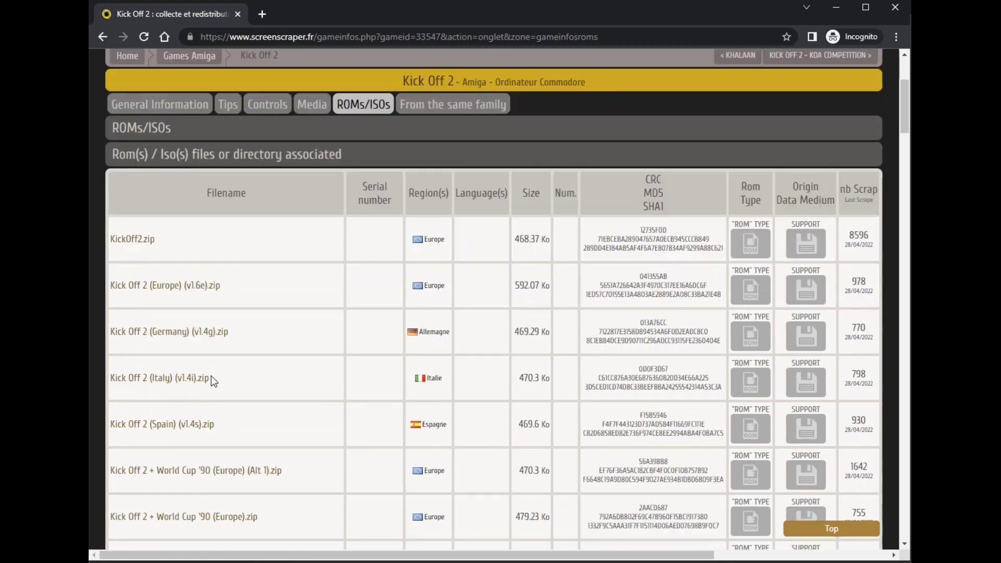
scroll(213, 381, down, 5)
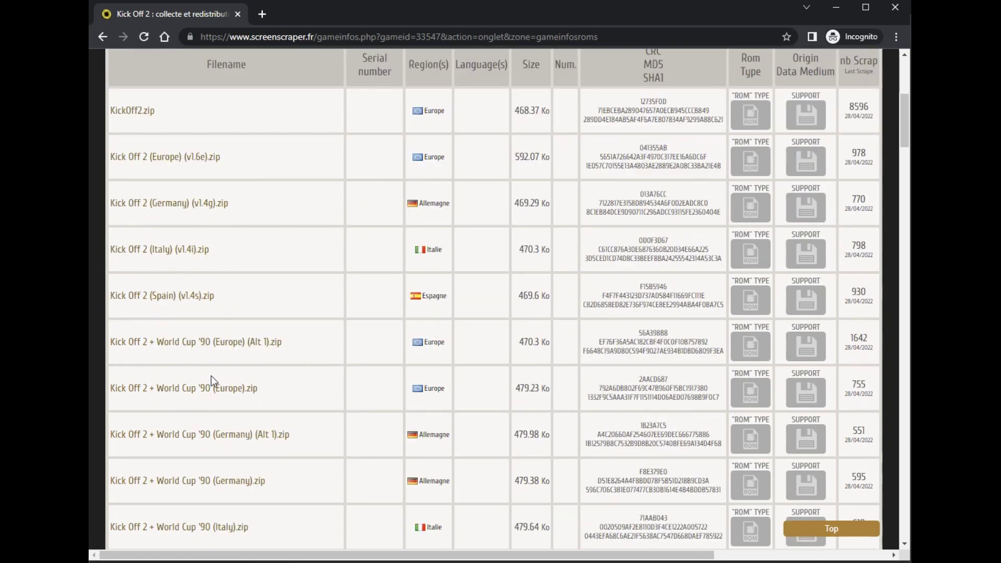
scroll(191, 406, down, 6)
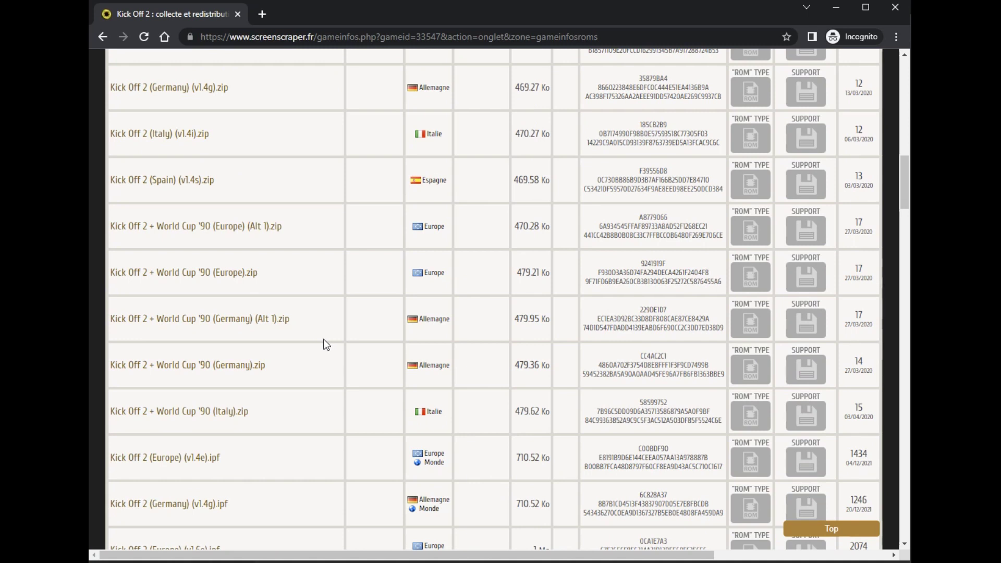
Search the Kick Off 2 page for KickOff2_v1.09a_2191.lha and look through the end of the ROM list
key(ctrl+f)
text(KickOff2_v1.09a_2191.lha)
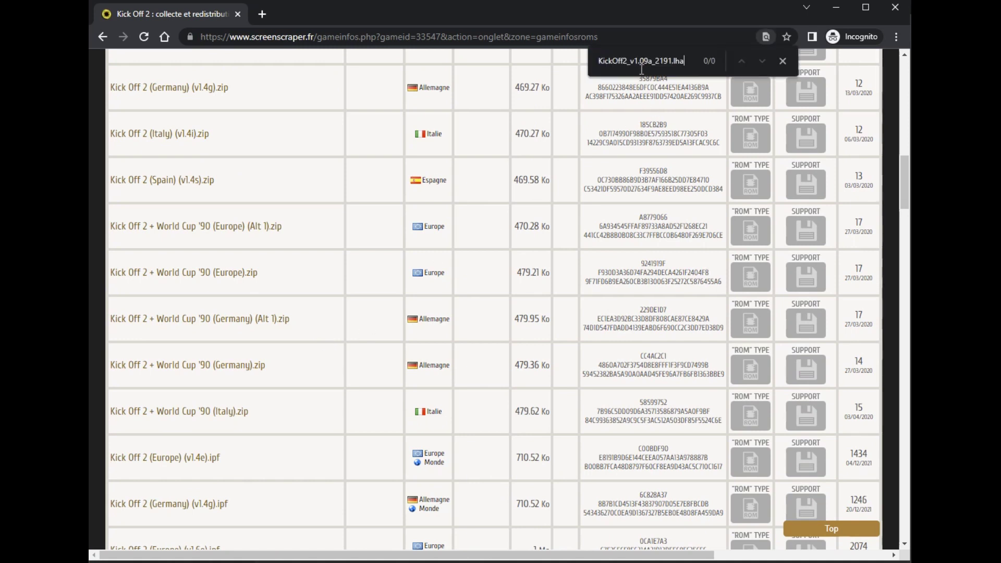
scroll(309, 355, down, 15)
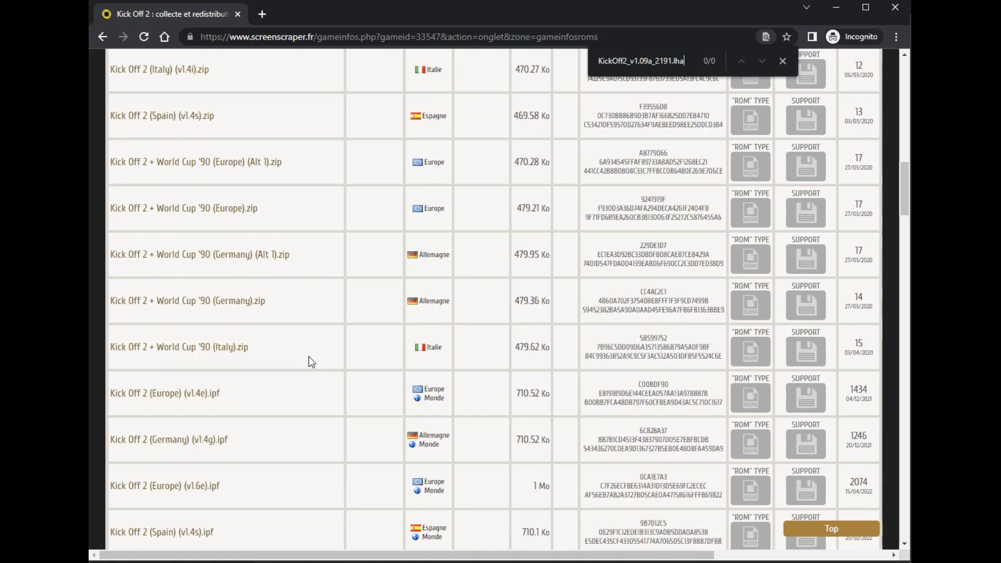
scroll(314, 357, down, 15)
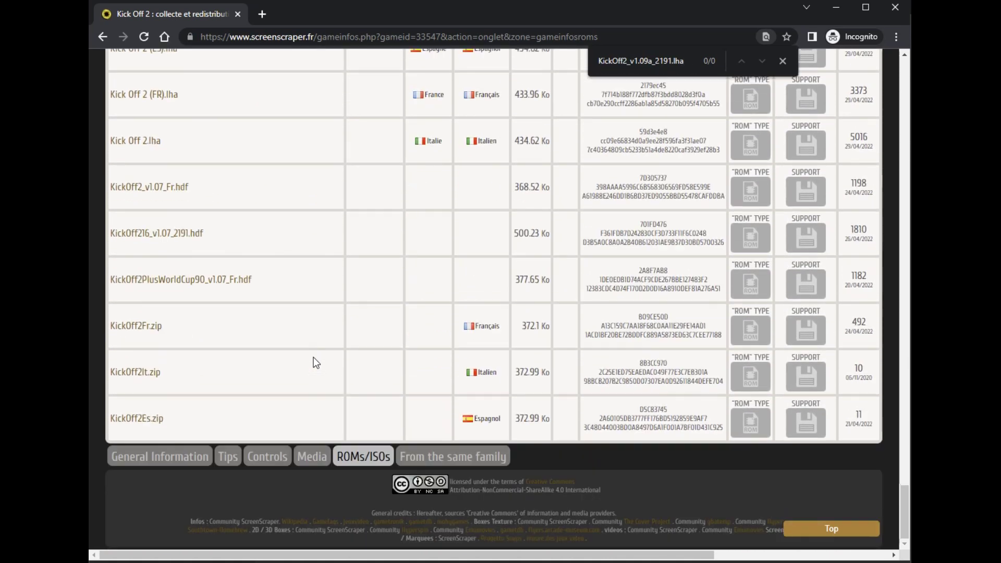
scroll(314, 357, up, 8)
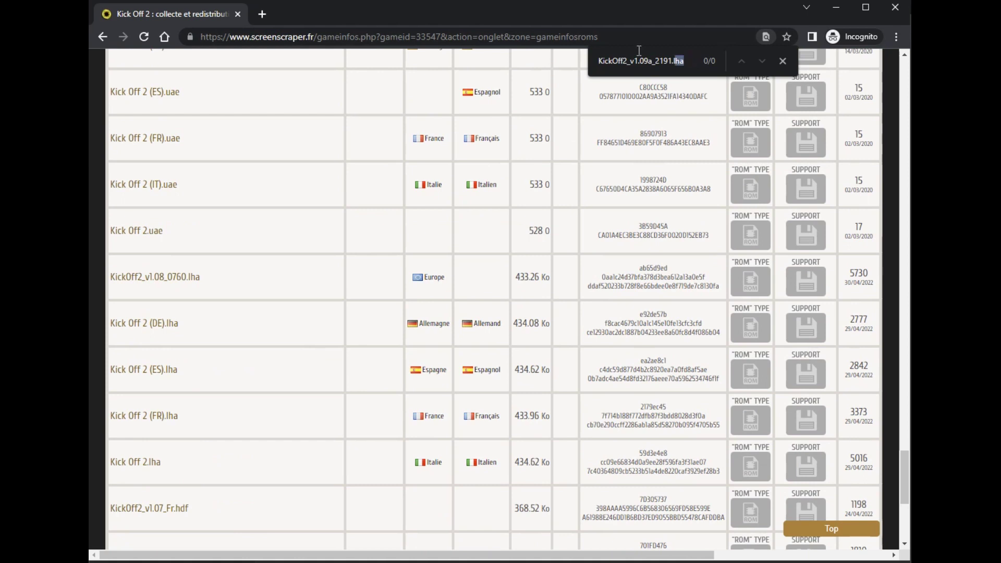
Search the Kick Off 2 page for ".lha" instead and check the matching ROM file names
drag(686, 60, 598, 45)
key(BackSpace)
text(.lha)
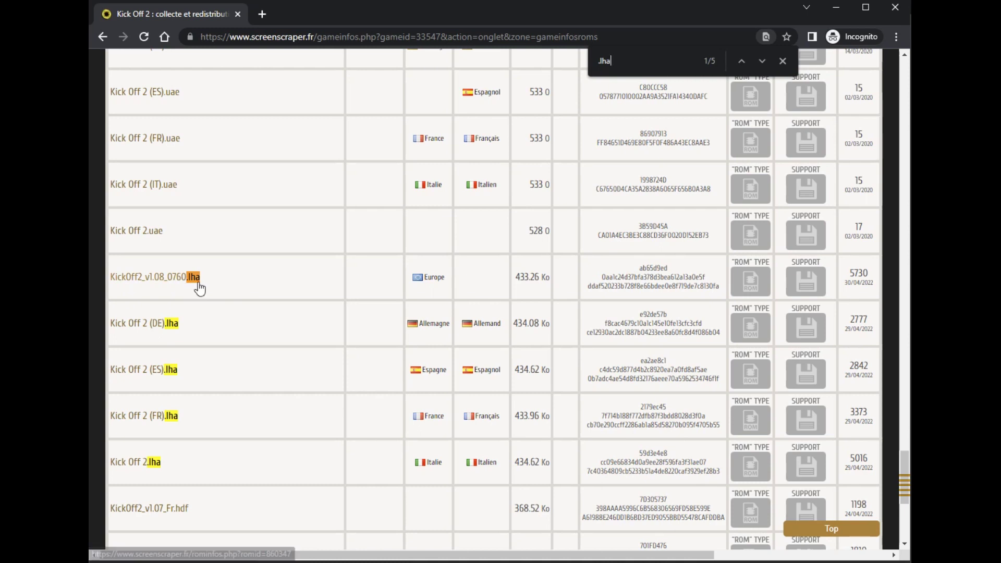
scroll(198, 289, up, 1)
scroll(196, 289, up, 1)
scroll(196, 289, down, 2)
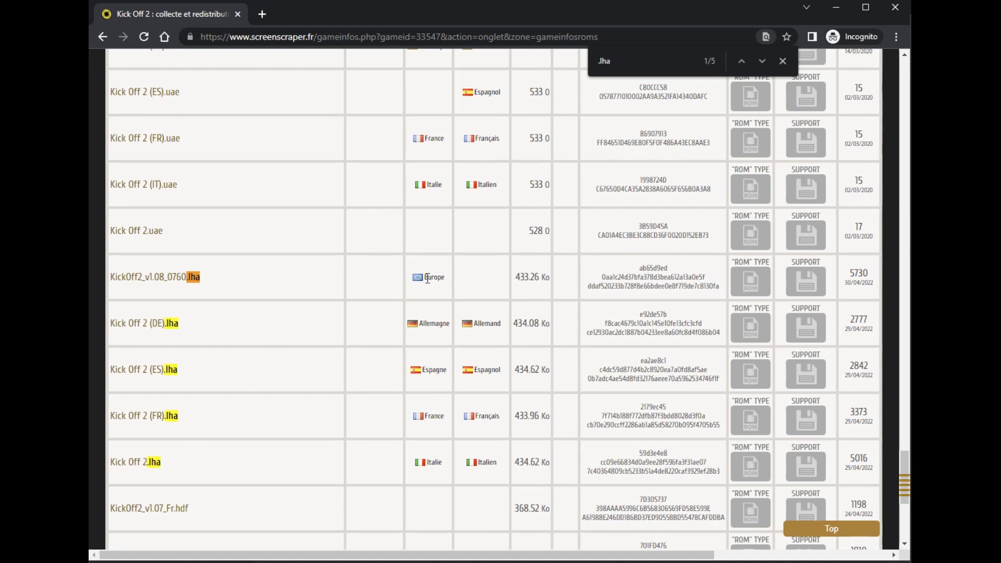
Select the file name KickOff2_v1.08_0760.lha in the ROM list and switch to the Amiga folder in File Explorer
drag(225, 281, 115, 276)
click(208, 278)
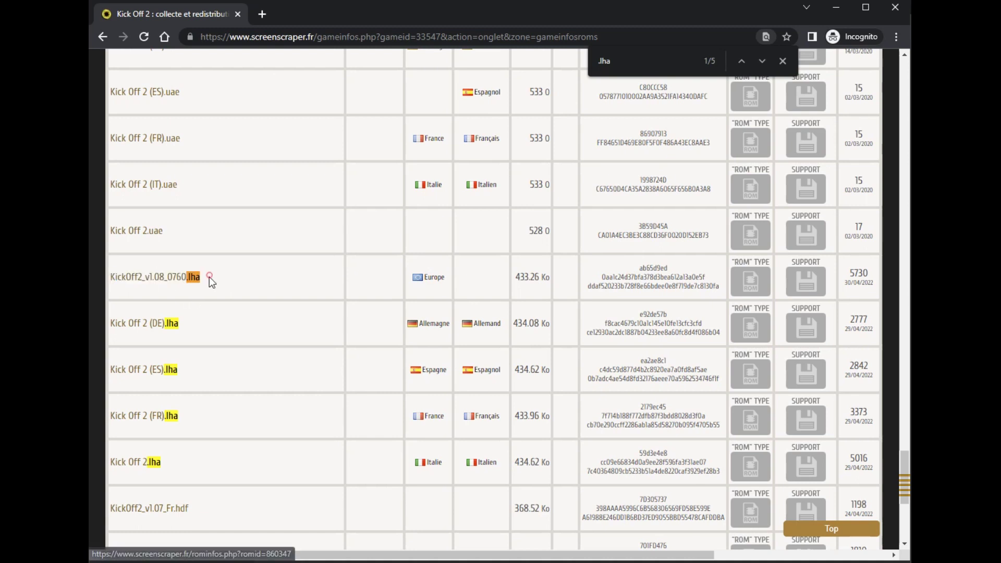
drag(182, 280, 111, 278)
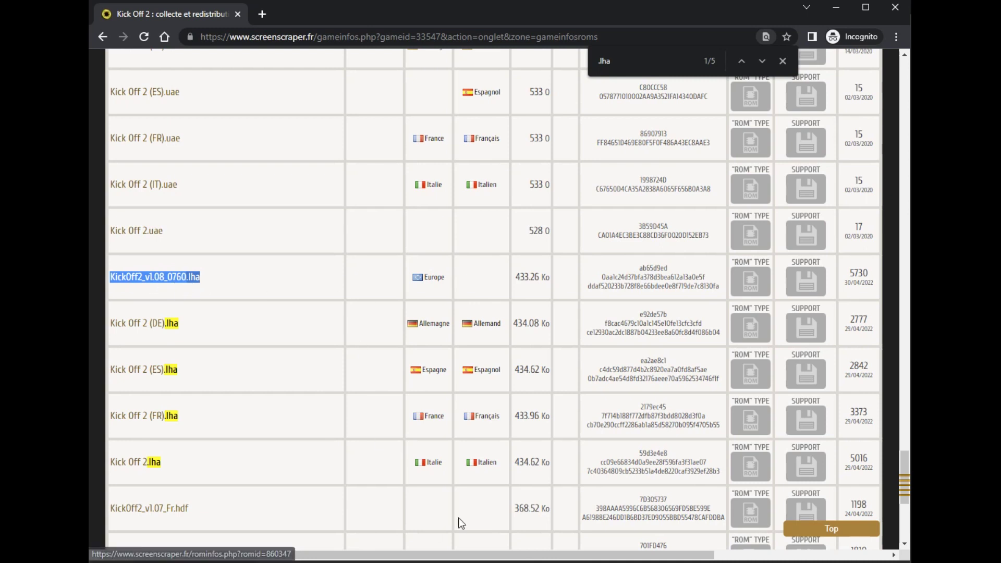
key(alt+Tab)
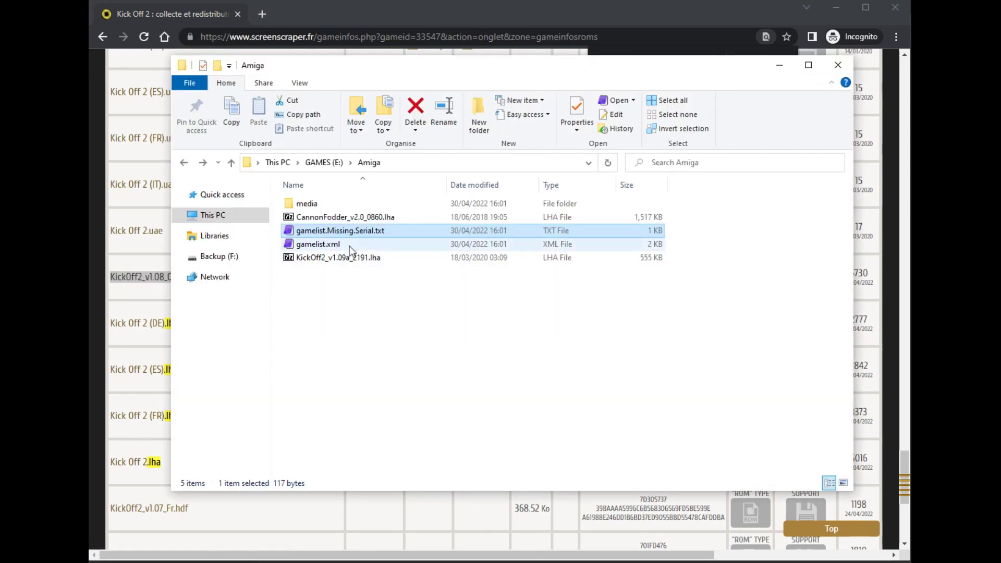
click(305, 256)
key(F2)
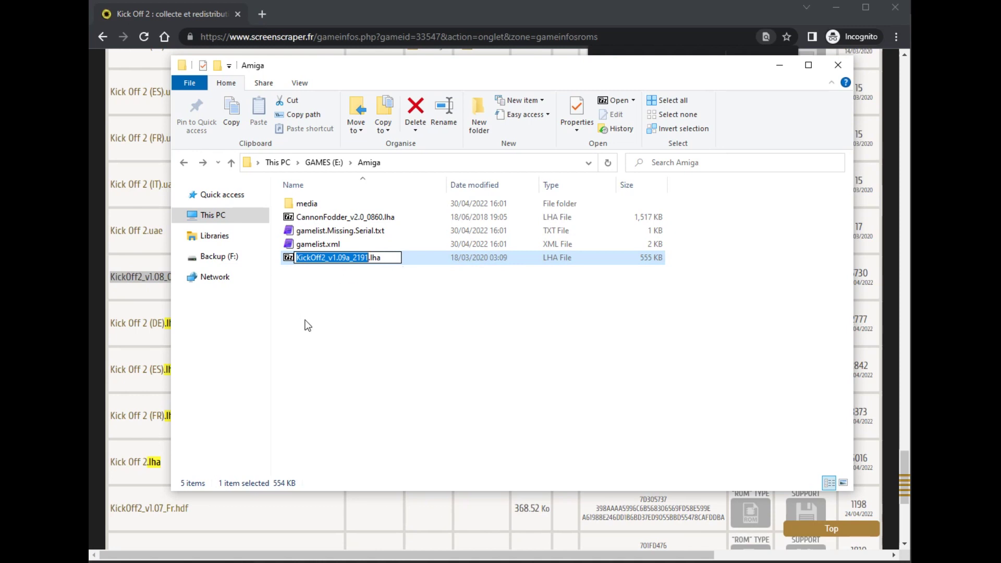
click(362, 330)
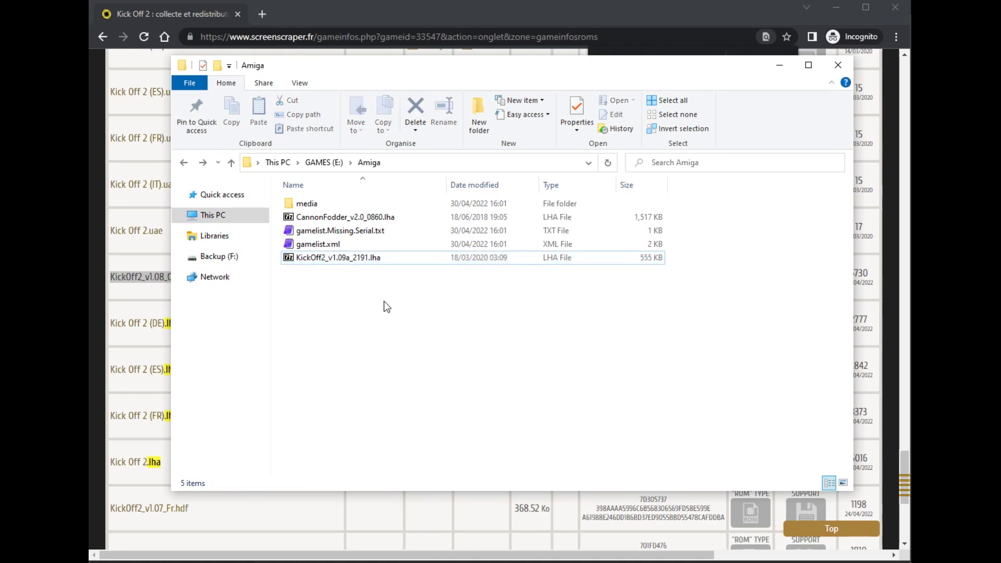
Open gamelist.Missing.Serial.txt from the Amiga folder, highlight the unscraped ROM's file name and close the file
double_click(316, 231)
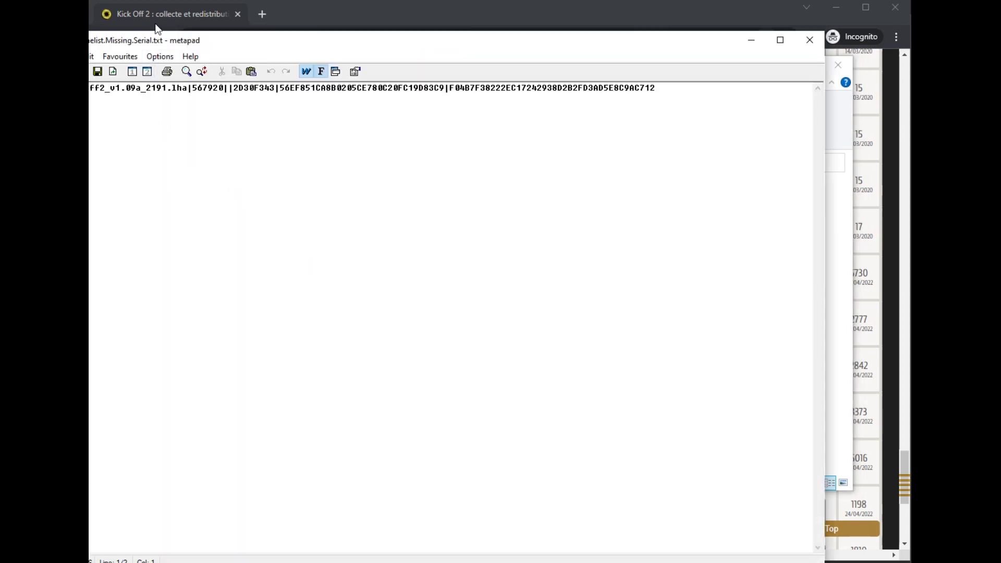
drag(218, 36, 312, 48)
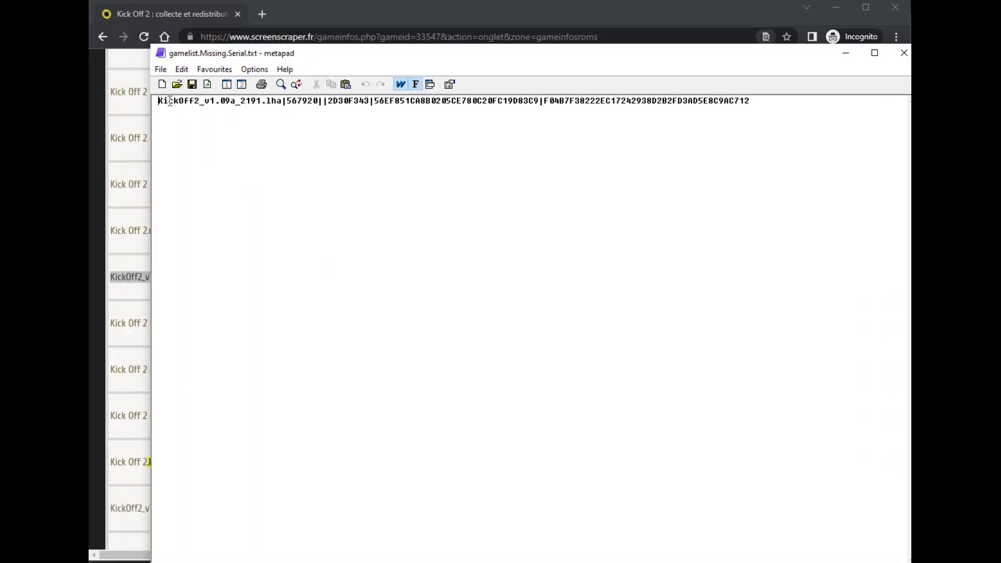
drag(163, 100, 287, 107)
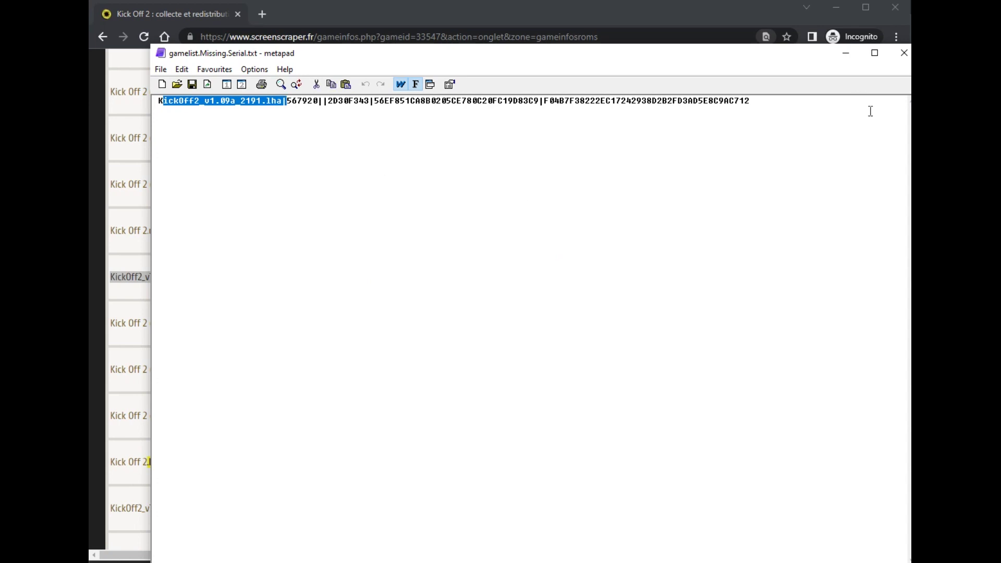
click(897, 56)
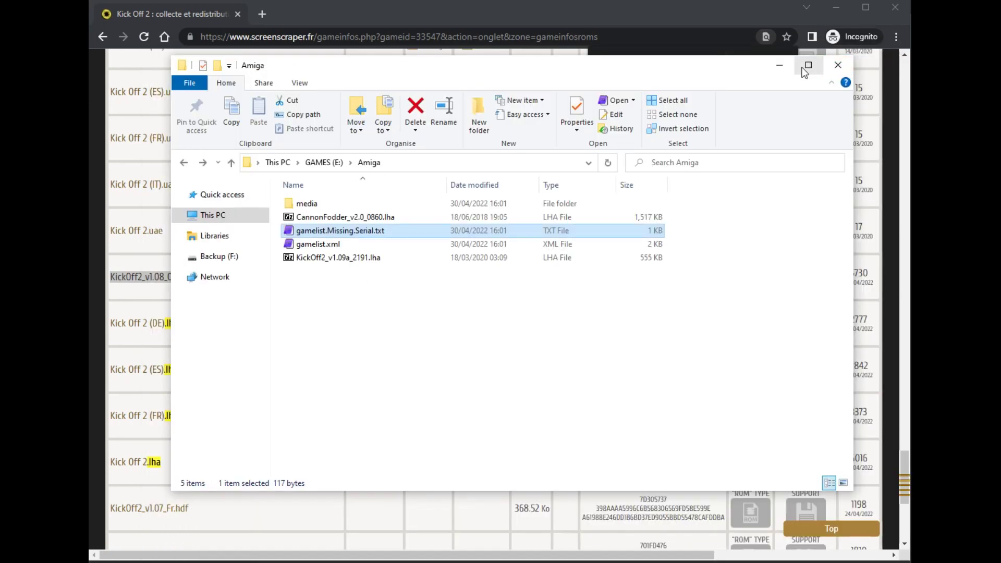
Switch to the Excel rename list and review the original WHDLoad names, the Screenscraper names and the rename commands in rows 2 to 26
key(alt+Tab)
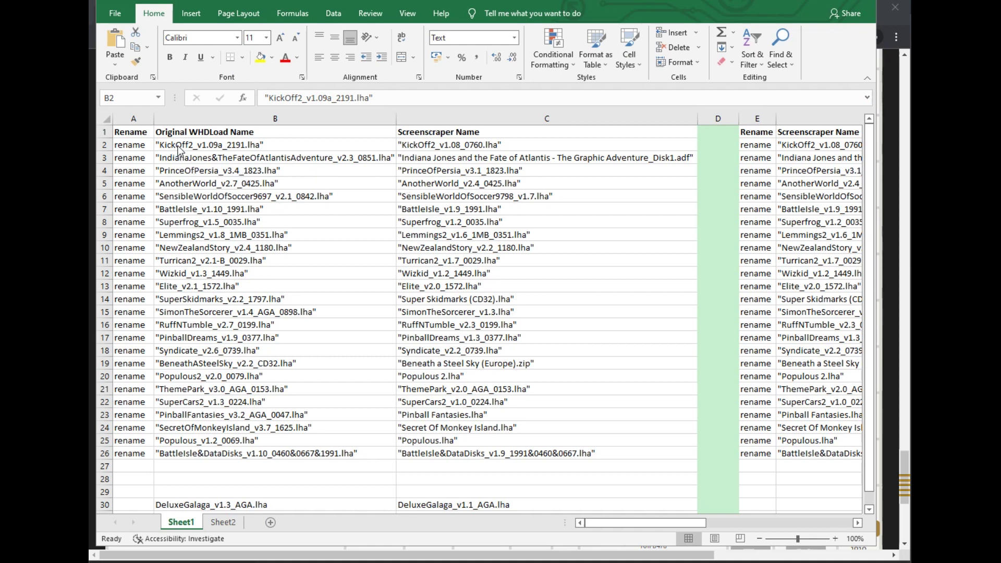
drag(208, 150, 208, 454)
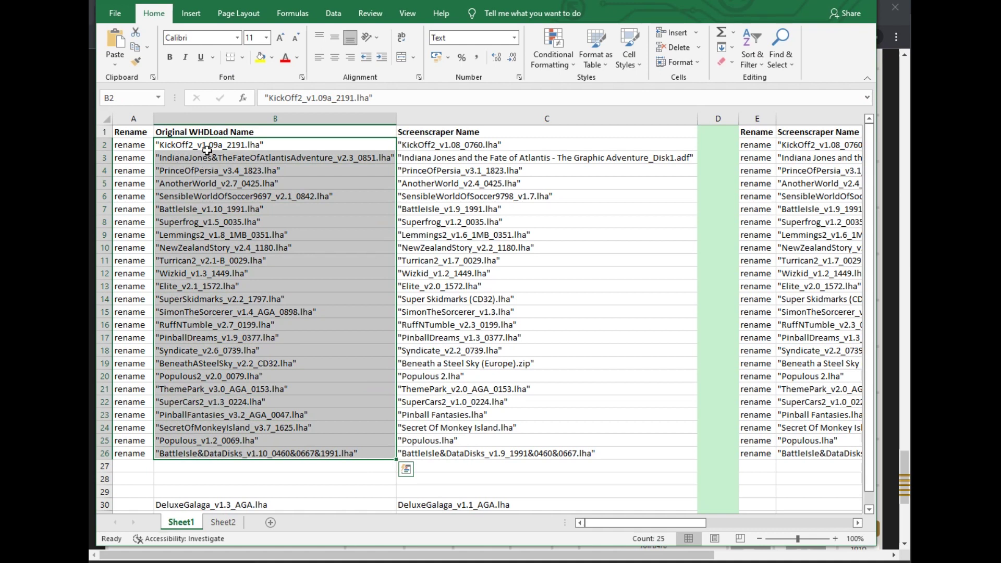
drag(411, 143, 417, 455)
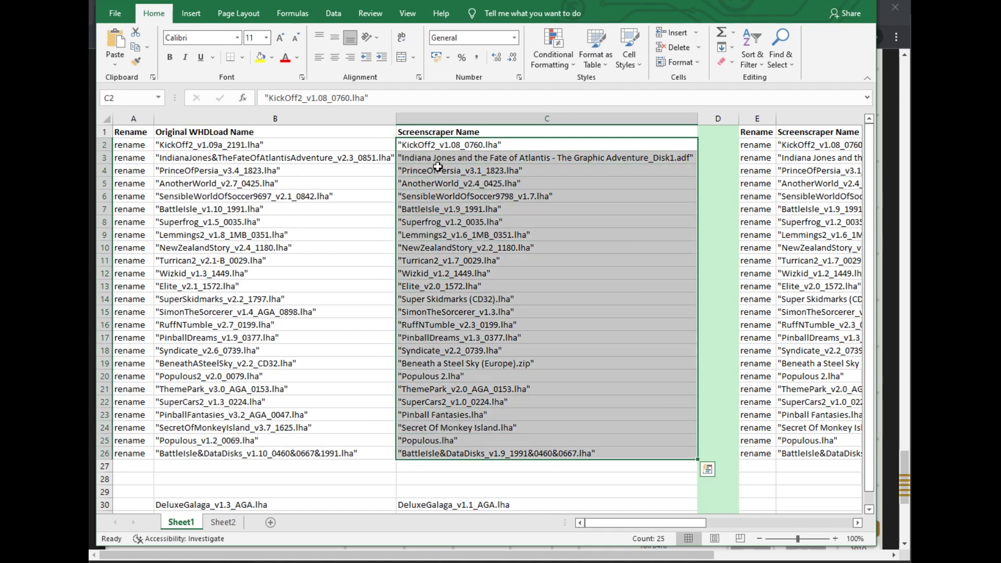
click(429, 145)
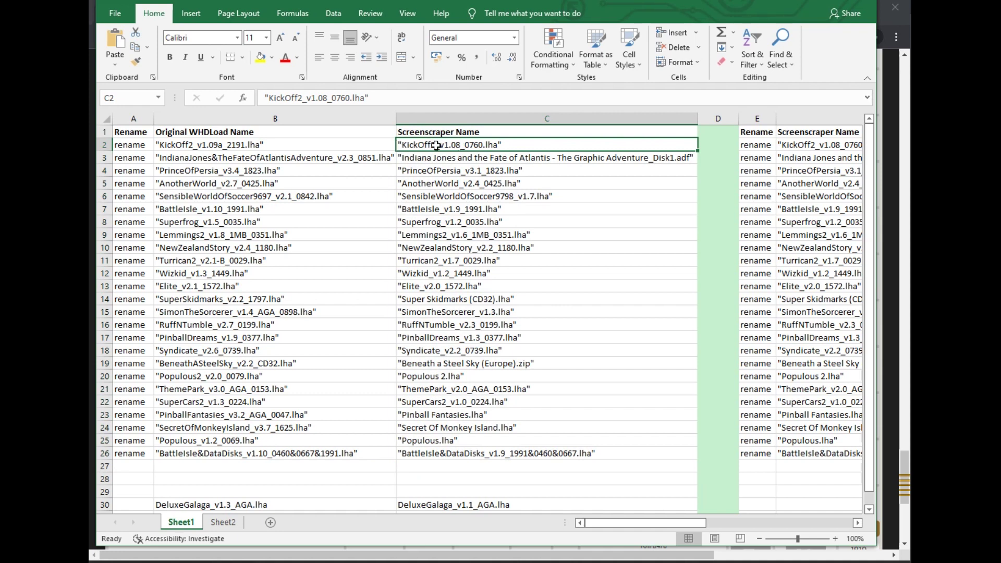
drag(130, 146, 411, 454)
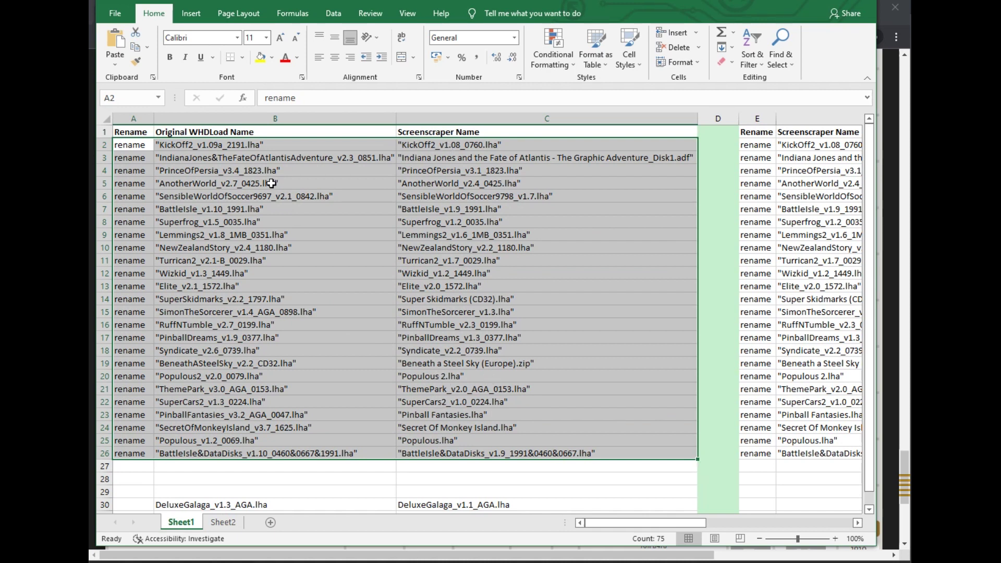
click(261, 146)
Copy the Kick Off 2 rename command in cells A2:C2
drag(141, 144, 521, 147)
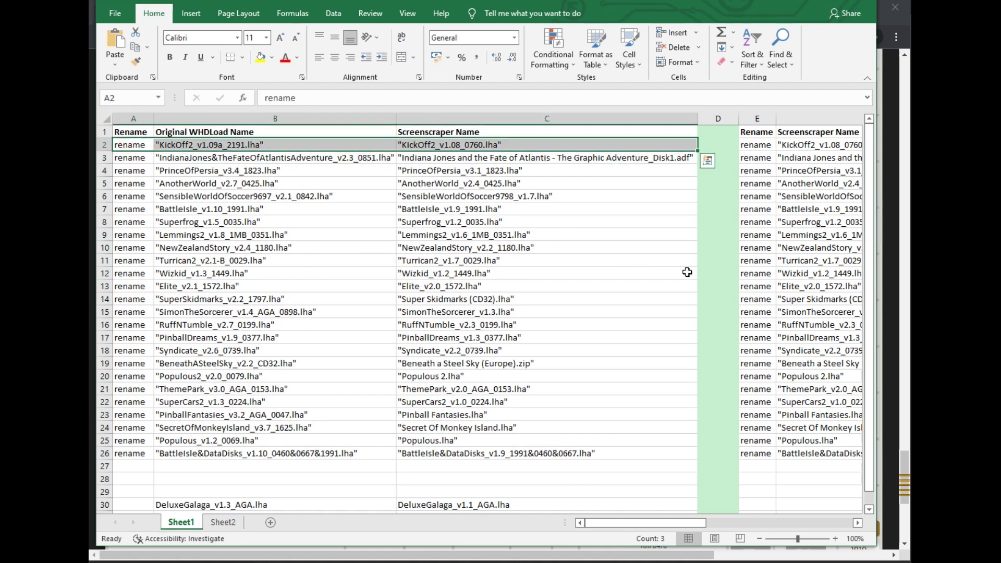
right_click(353, 142)
click(380, 163)
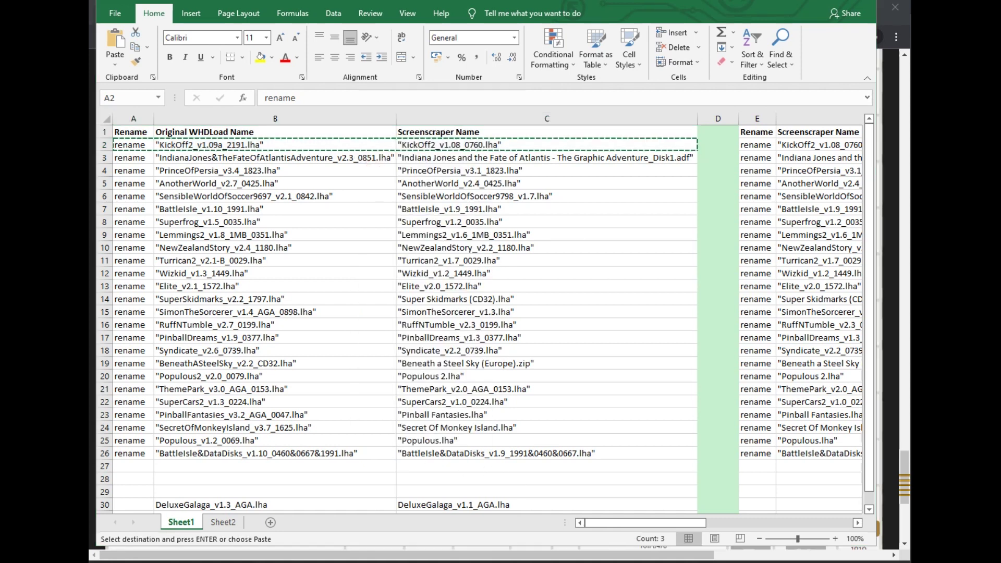
Switch to the Amiga folder and create a new text document named rename-to-screenscraper
key(alt+Tab)
right_click(318, 284)
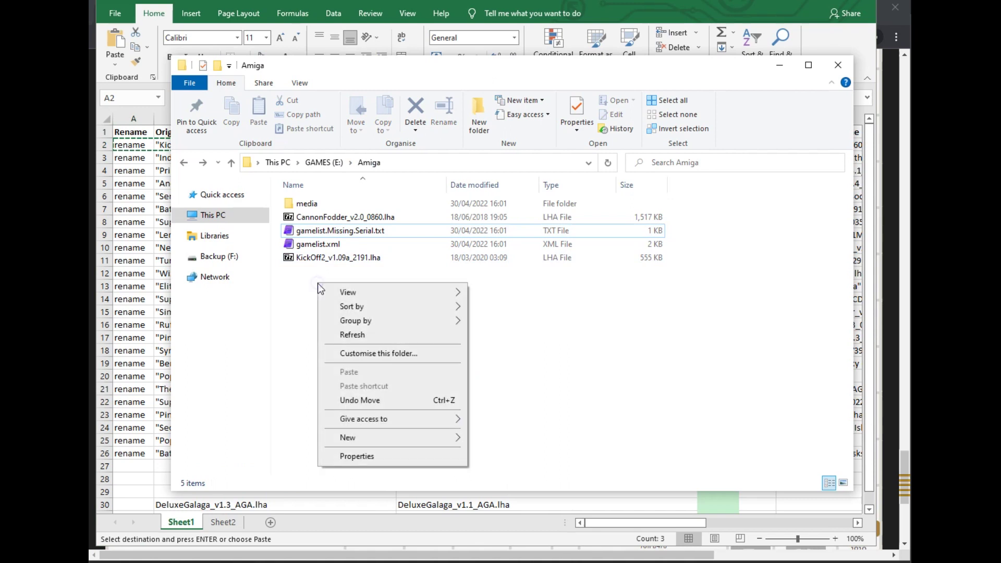
mouse_move(391, 435)
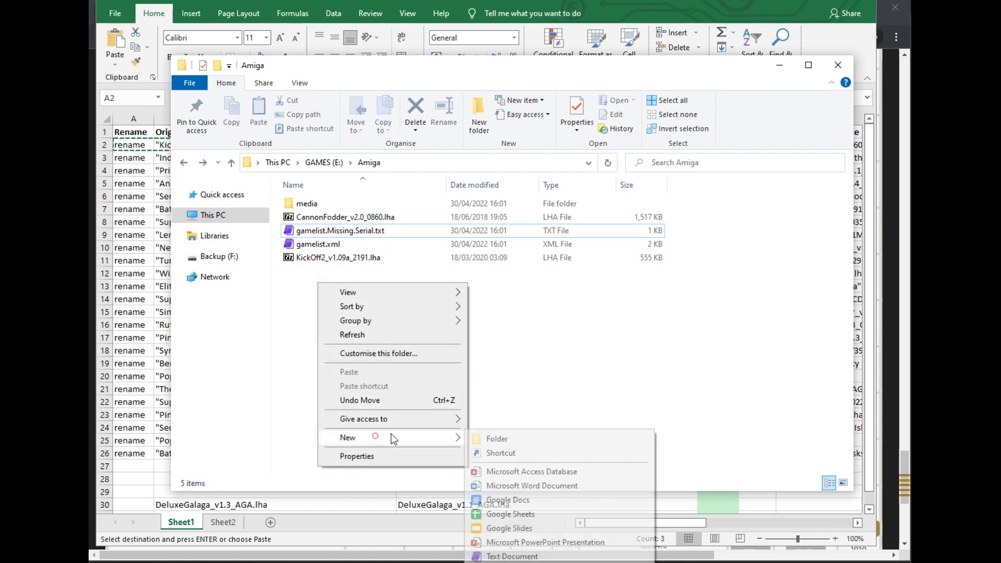
click(514, 555)
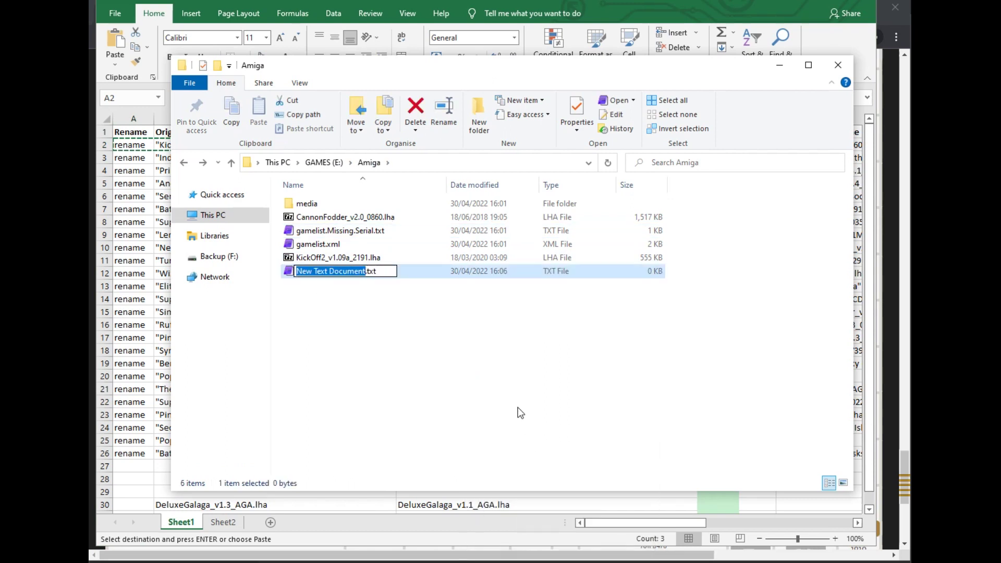
text(rename-to)
text(-c)
text(creenscraper)
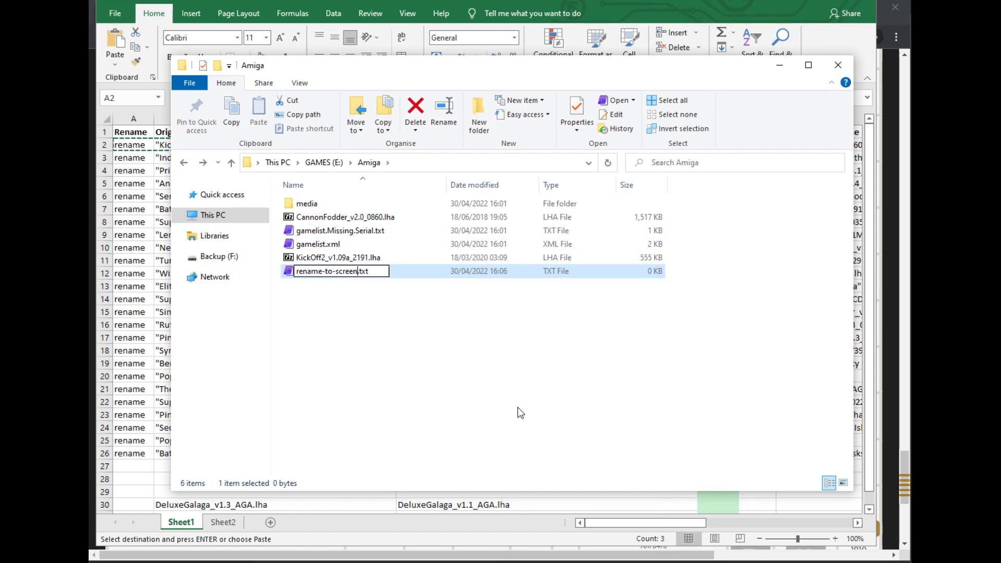
Change the rename-to-screenscraper file's extension to .bat and accept the extension change
key(Right)
key(Right)
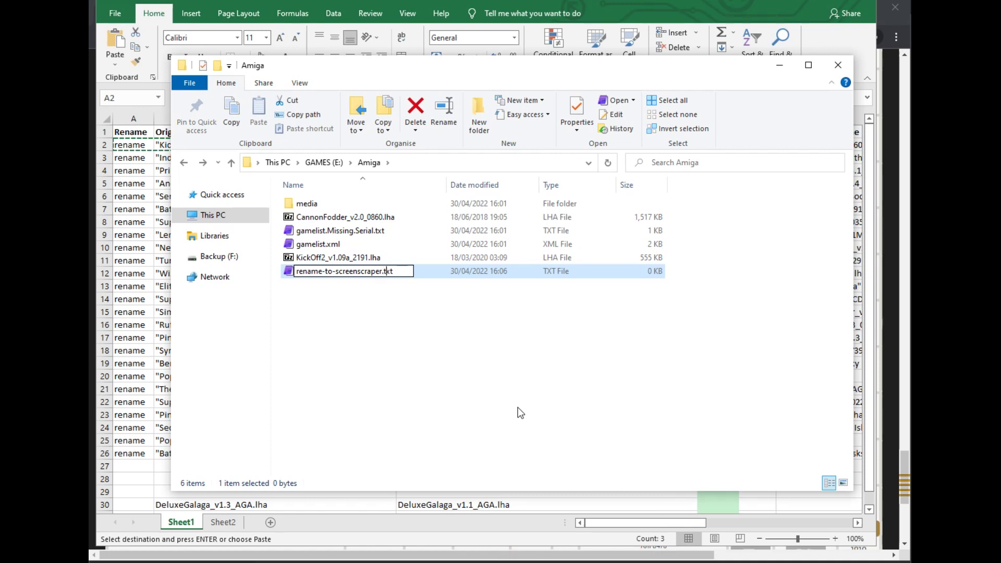
key(BackSpace)
key(BackSpace)
key(BackSpace)
text(bat)
key(Return)
key(Return)
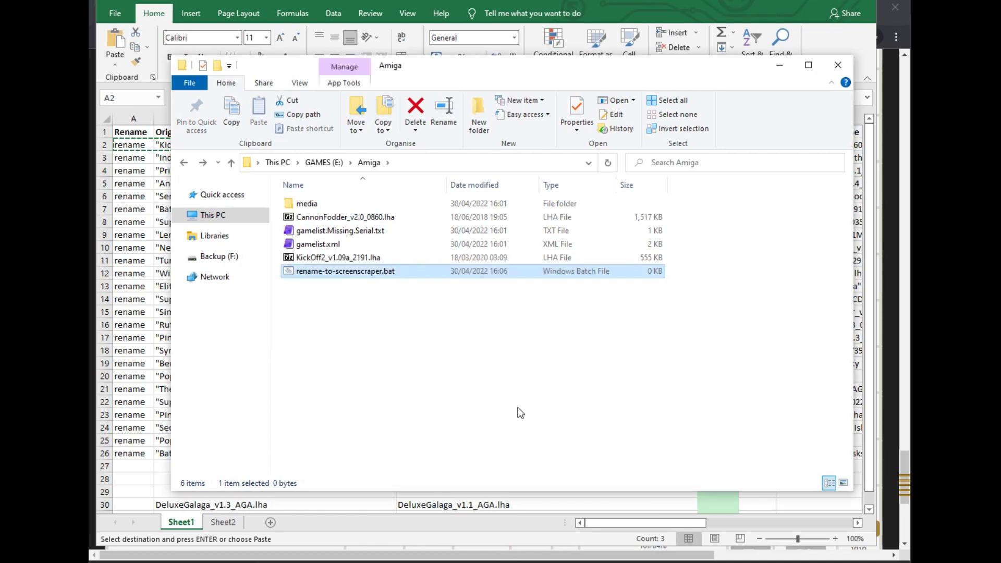
Open rename-to-screenscraper.bat for editing, paste in the copied Kick Off 2 rename command and add the line cmd /k below it
right_click(396, 275)
click(416, 301)
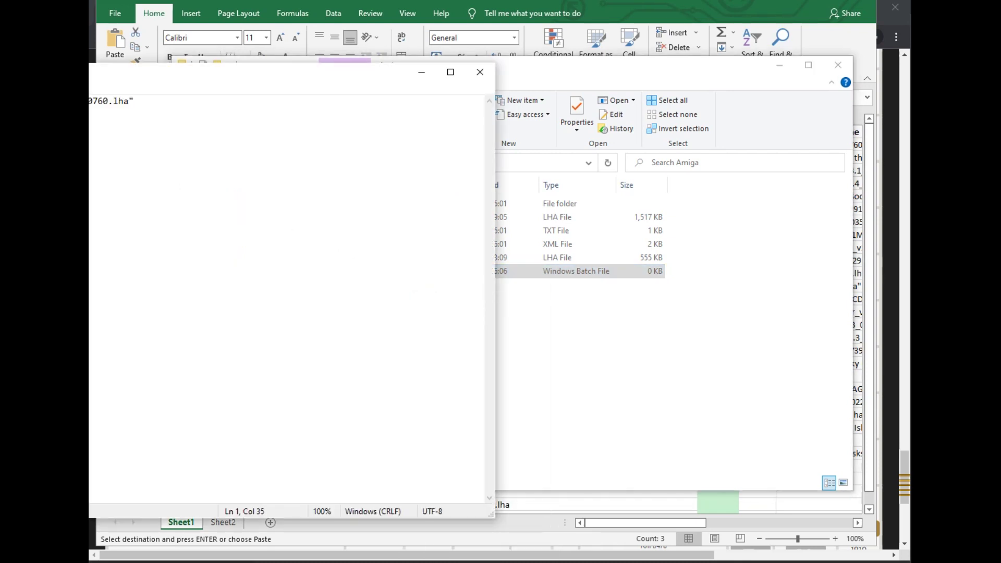
key(Left)
key(Left)
drag(177, 72, 572, 91)
click(552, 121)
key(Return)
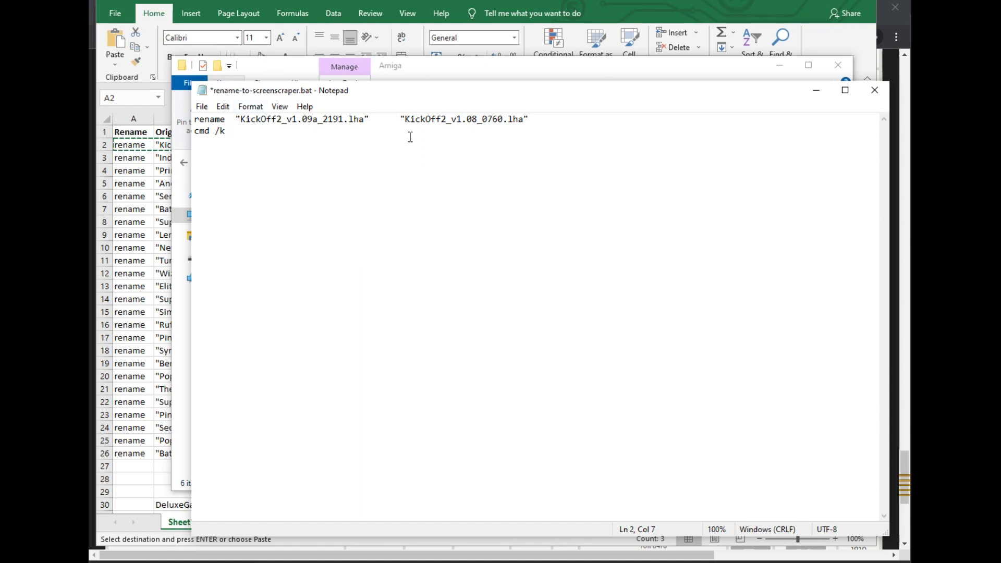
Select all text in rename-to-screenscraper.bat, then save and close the file
key(ctrl+a)
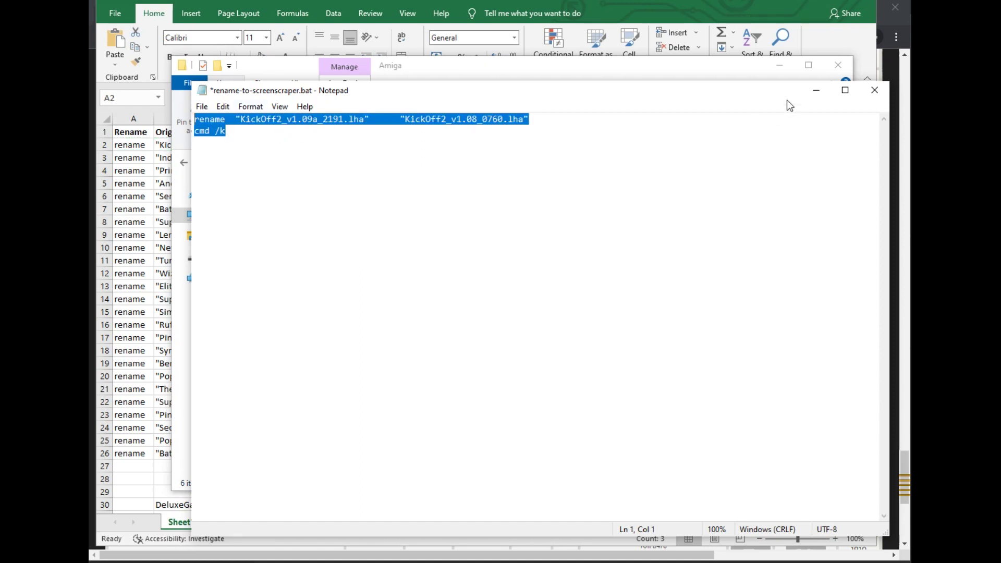
click(875, 90)
click(355, 318)
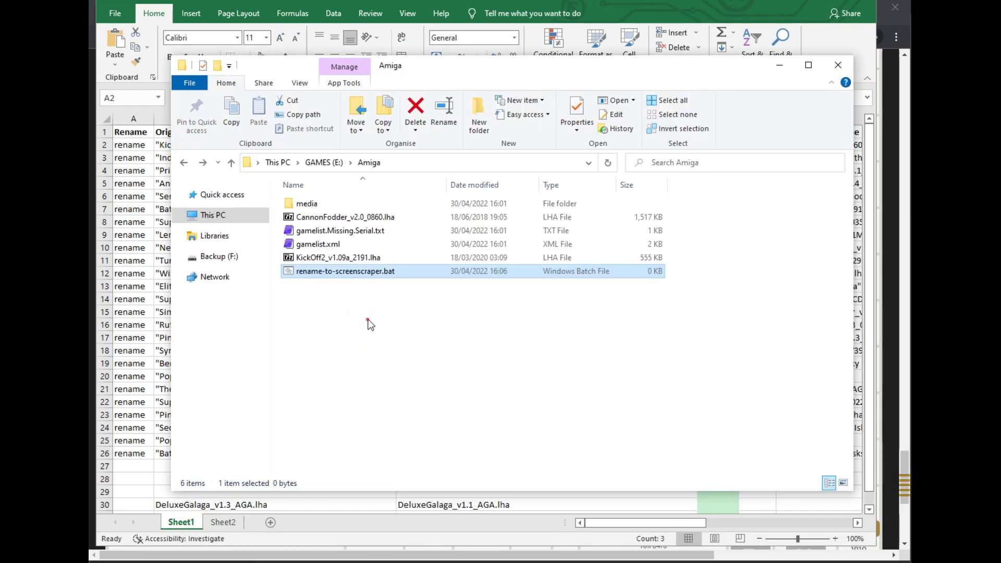
key(Up)
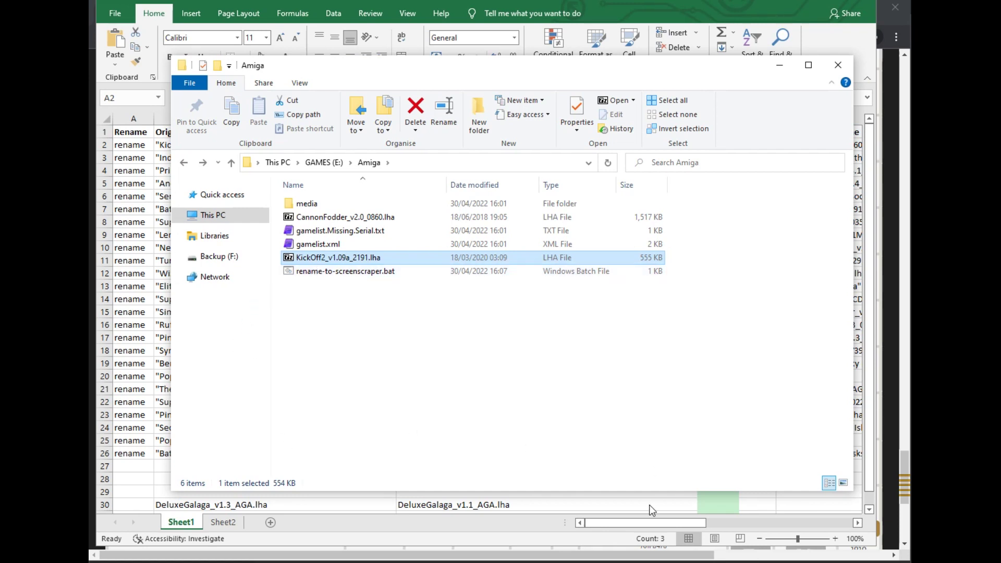
Switch to the Excel rename list and review the reverse rename commands from Screenscraper names to original WHDLoad names in columns E to G
key(alt+Tab)
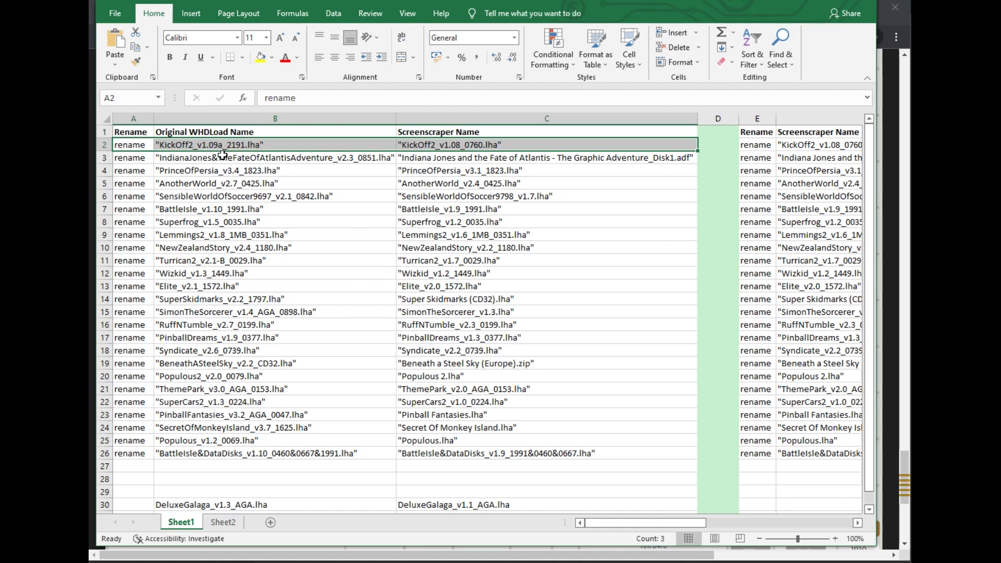
drag(631, 524, 686, 518)
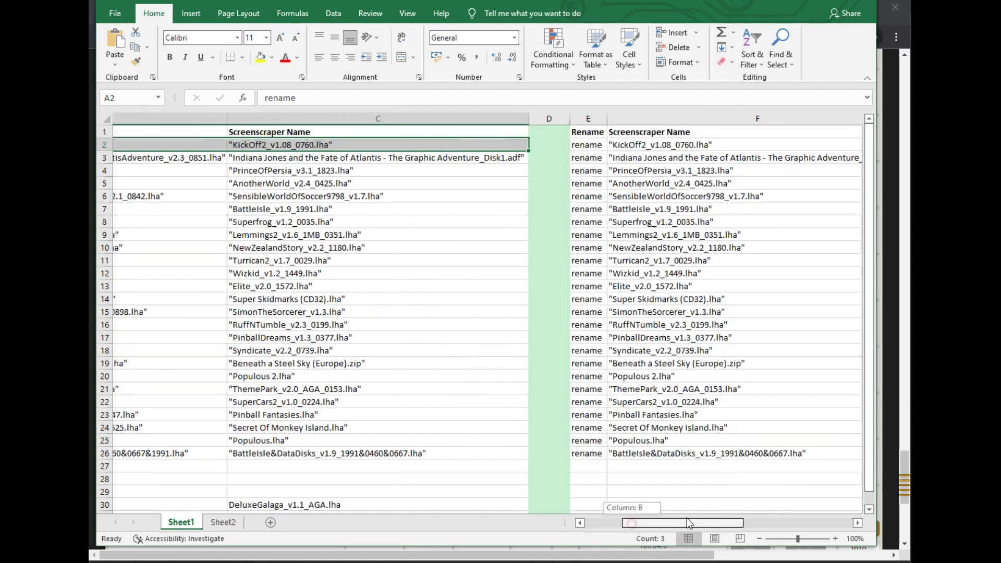
click(521, 144)
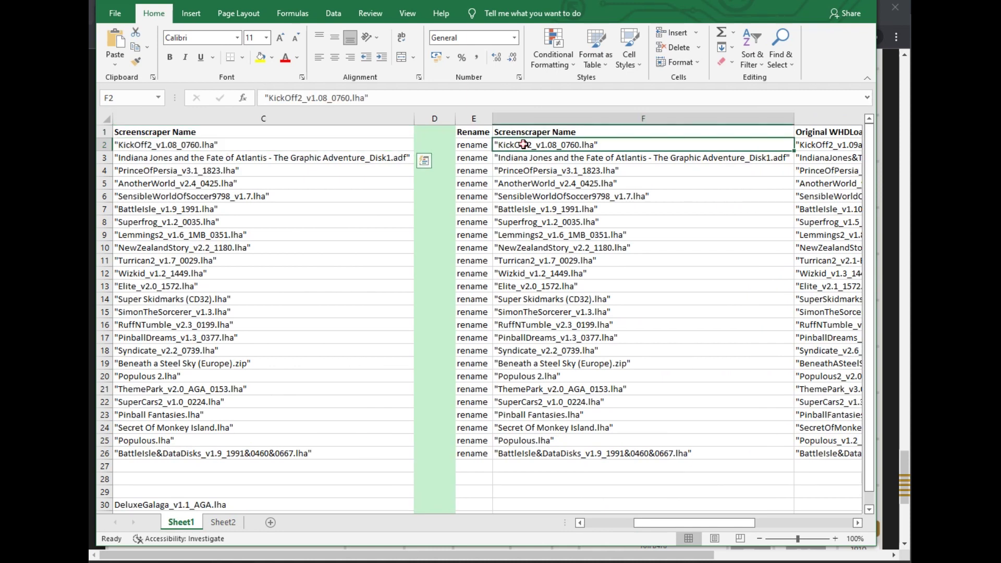
key(shift+Down)
key(shift+Down)
key(shift+Down)
key(shift+Down)
key(shift+Down)
key(shift+Down)
key(shift+Down)
key(shift+Down)
key(shift+Down)
key(shift+Down)
click(673, 300)
drag(822, 149, 827, 395)
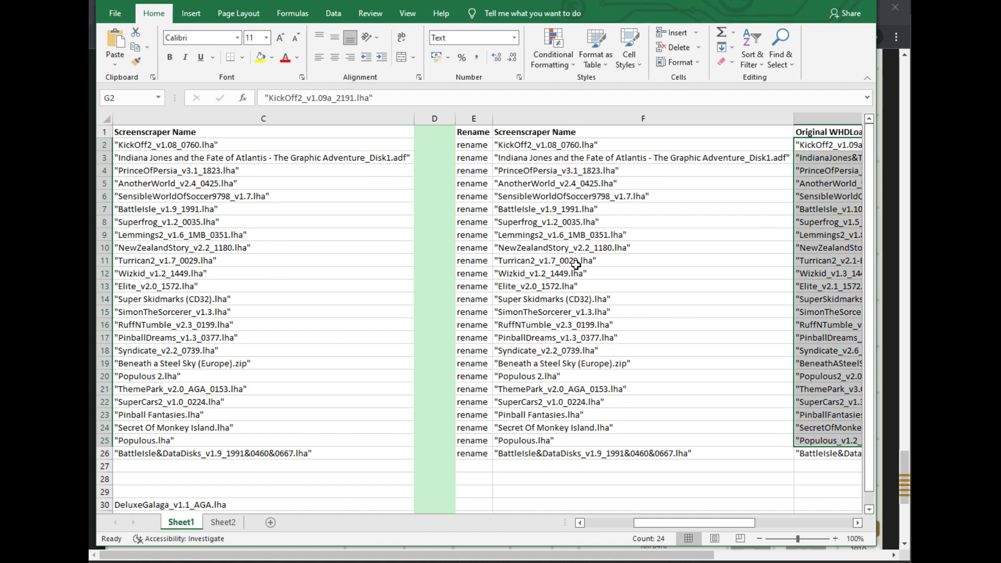
click(560, 187)
key(Left)
key(Left)
key(Left)
key(Left)
key(Left)
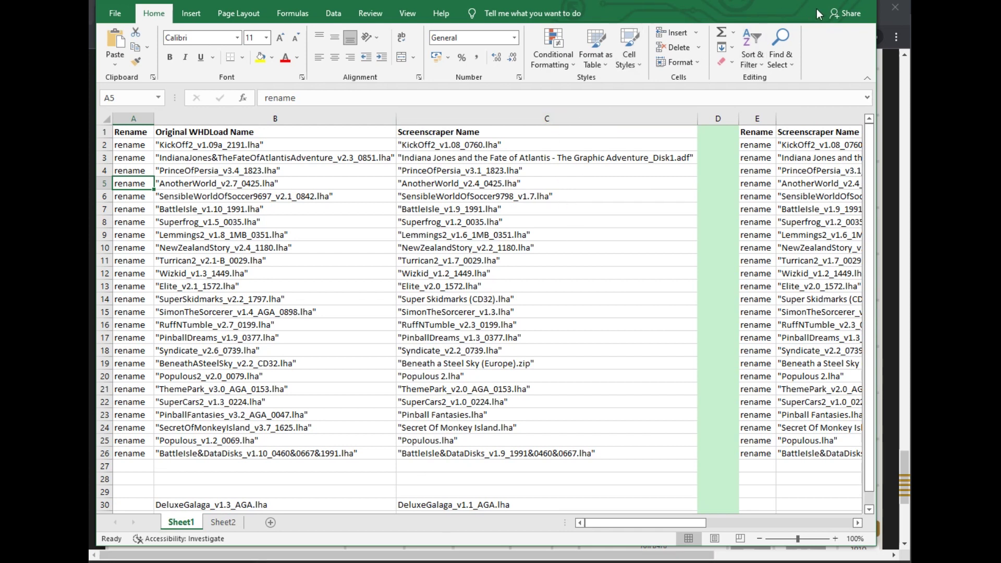
key(alt+Tab)
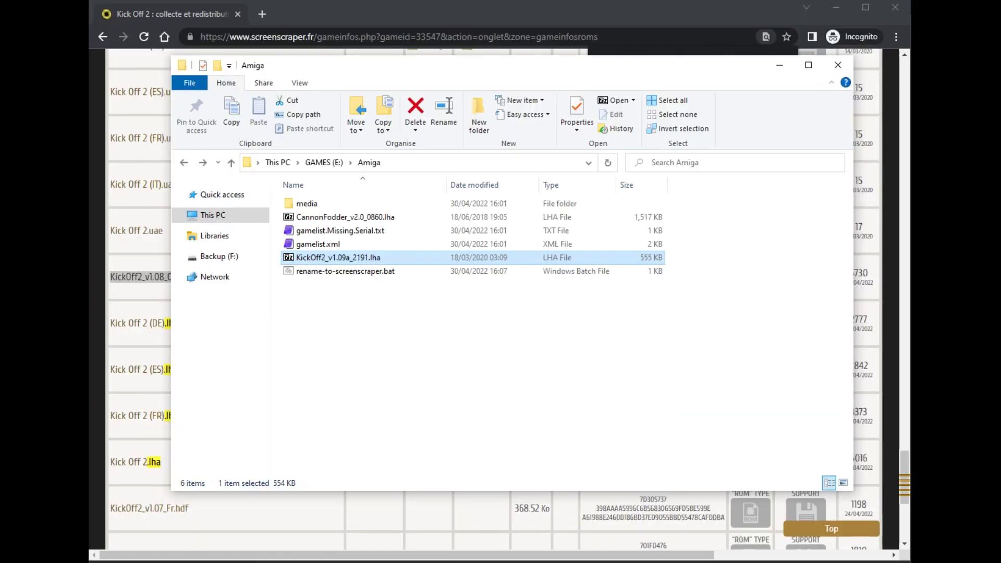
click(373, 296)
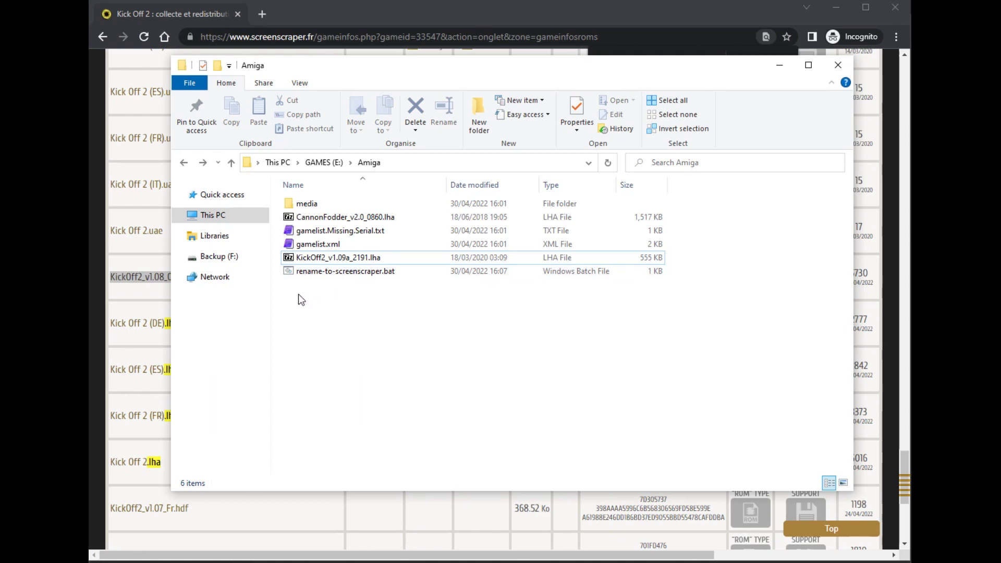
click(386, 500)
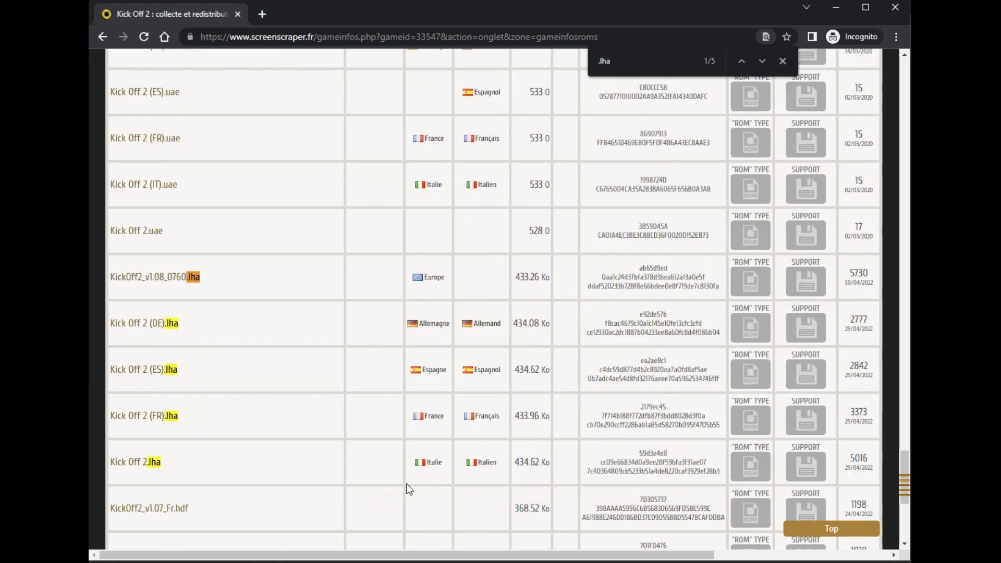
key(alt+Tab)
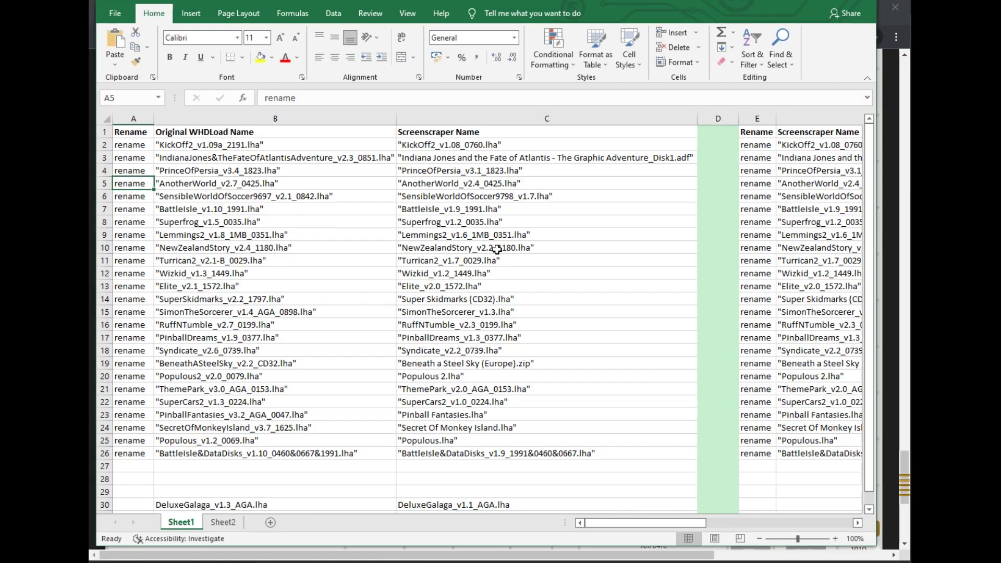
Copy the reverse Kick Off 2 rename command in cells E2:G2
click(601, 148)
key(Right)
scroll(609, 171, right, 3)
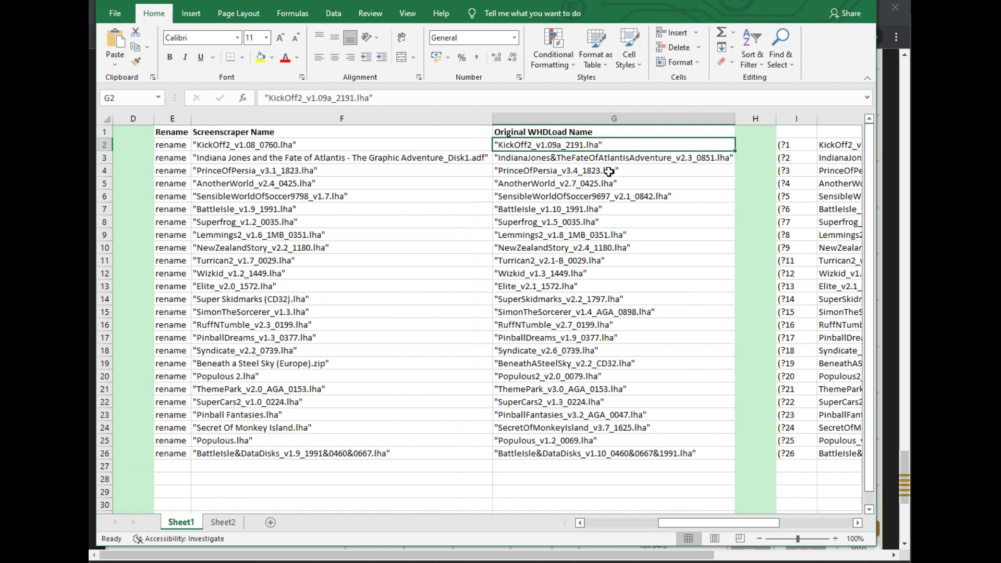
drag(177, 145, 508, 141)
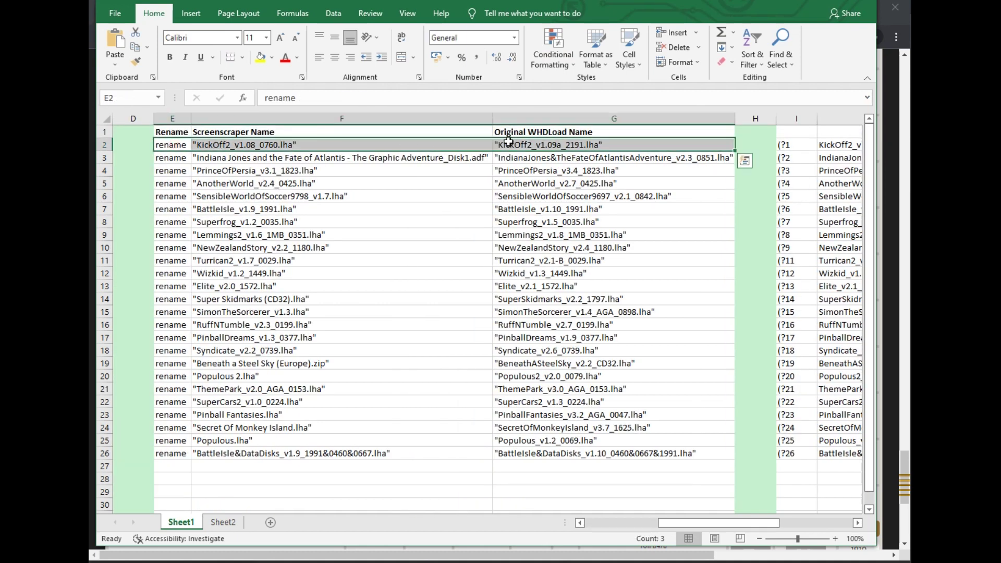
key(ctrl+c)
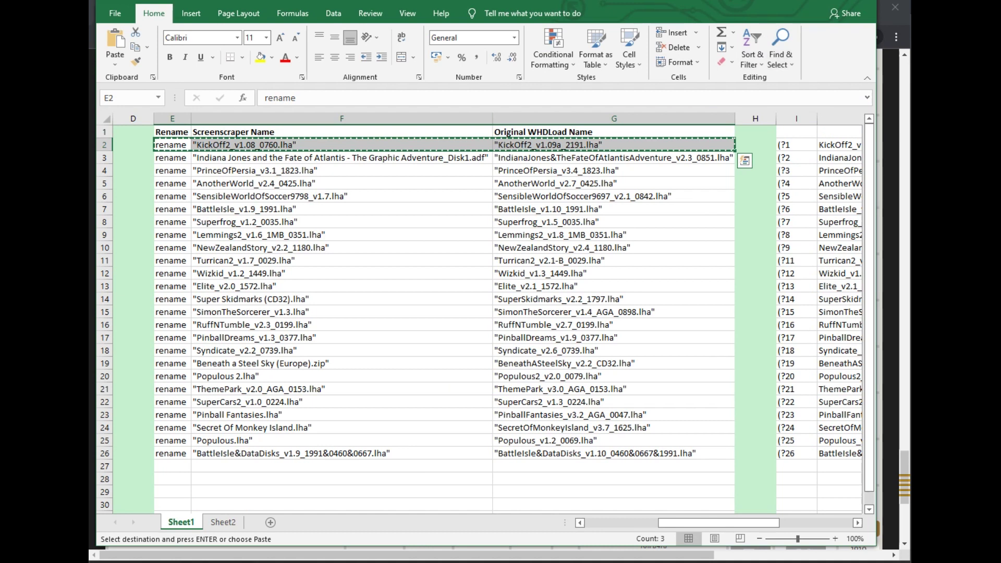
Switch to the Amiga folder and create a new text document renamed as the batch file rename-to-original.bat
key(alt+Tab)
right_click(356, 303)
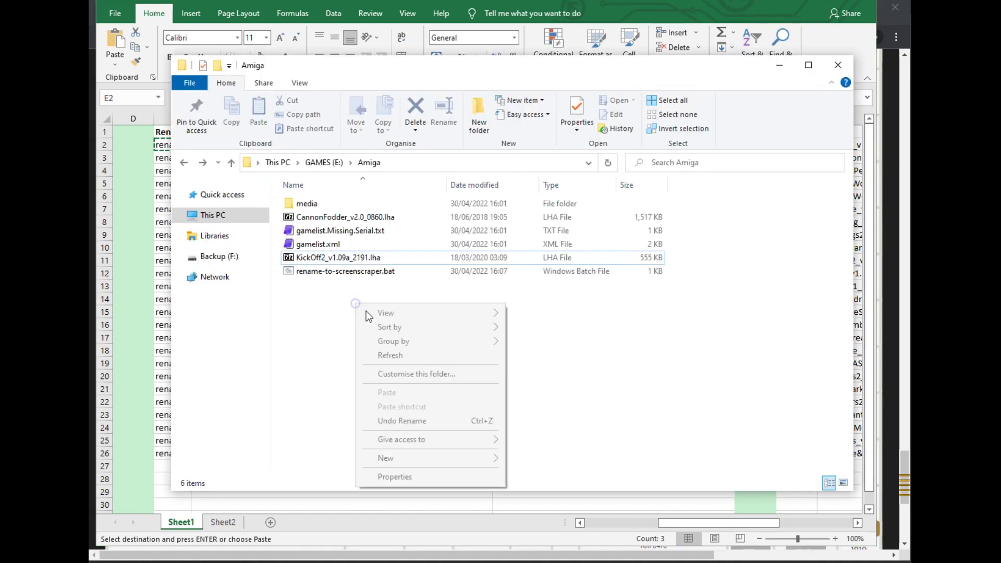
mouse_move(409, 458)
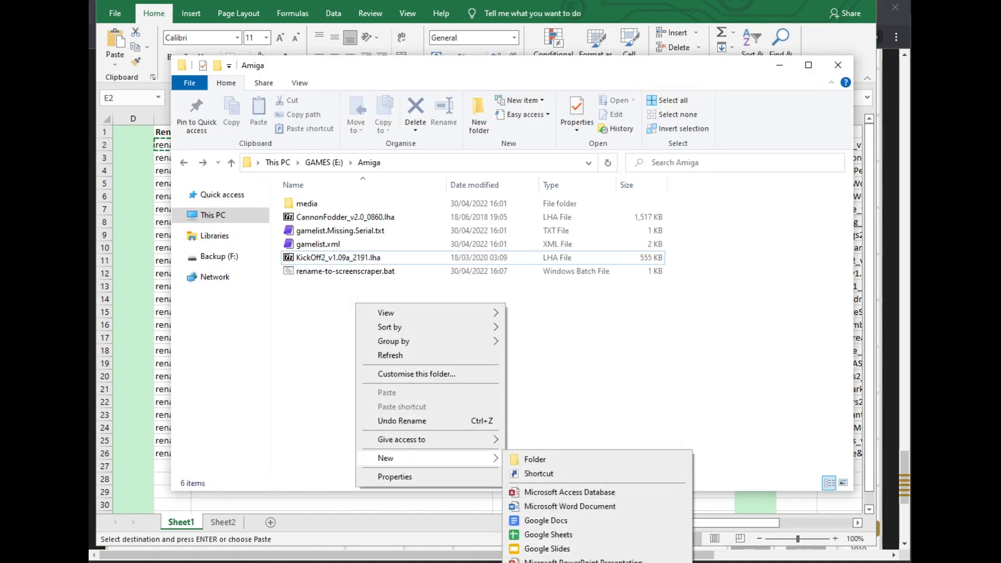
click(552, 562)
text(rename-to-)
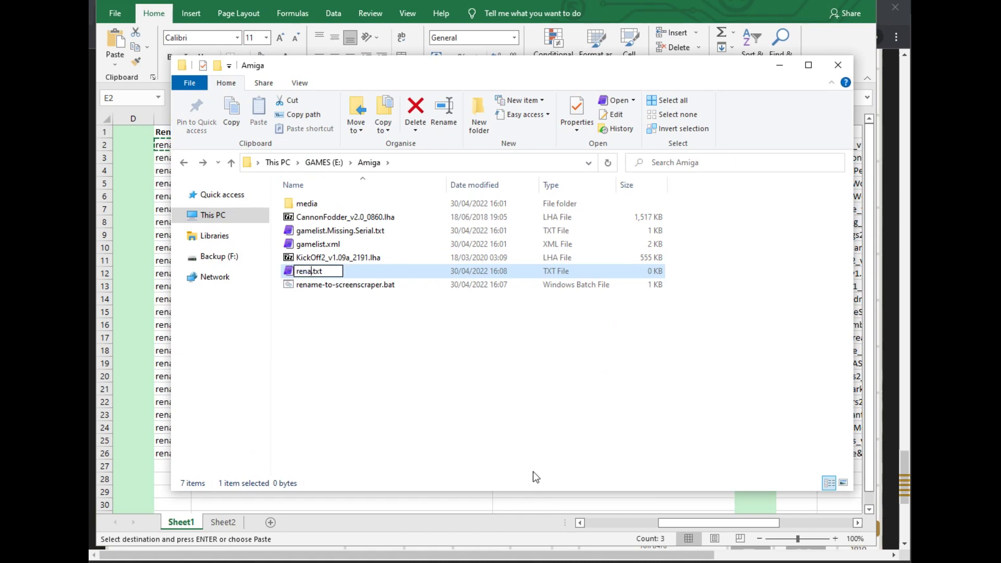
text(original)
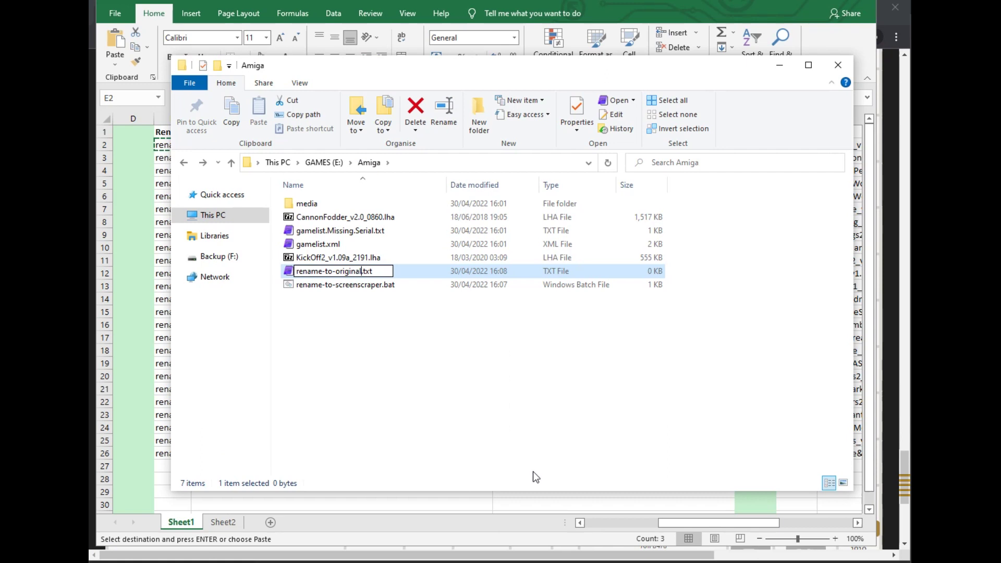
key(BackSpace)
key(BackSpace)
key(BackSpace)
text(bat)
key(Return)
key(Return)
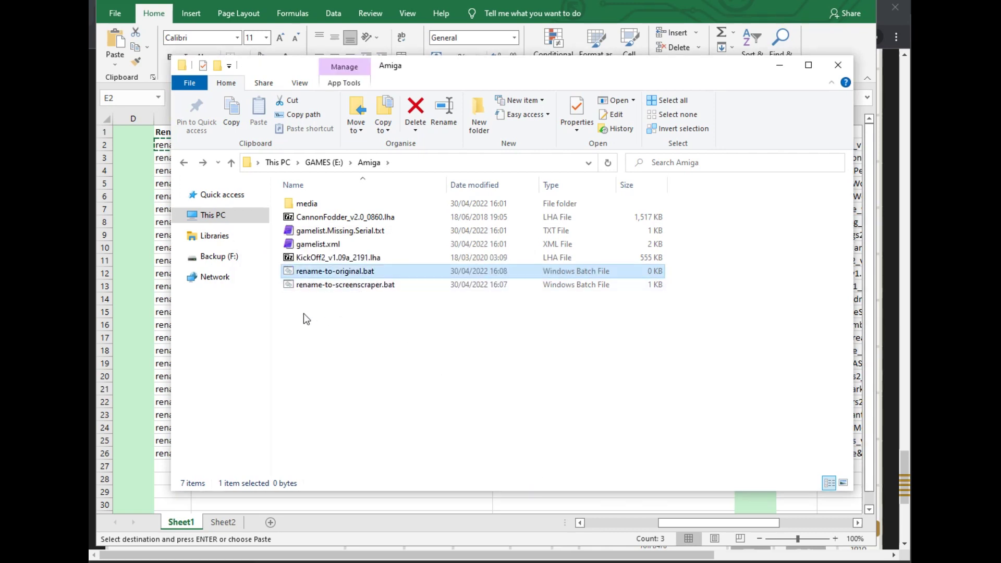
Paste the reverse rename command into rename-to-original.bat, add the line cmd /k below it, and save and close the file
right_click(319, 273)
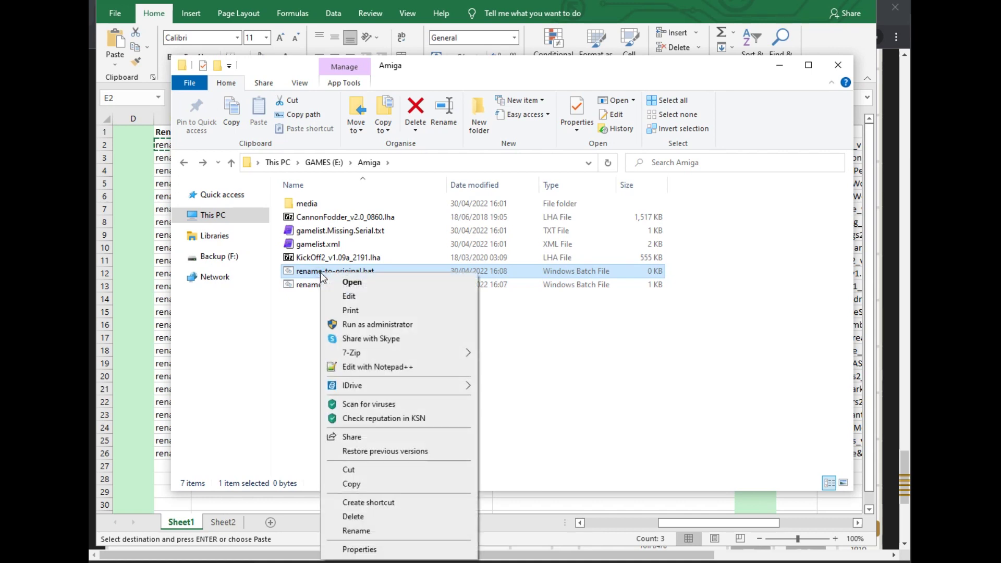
click(341, 297)
key(ctrl+v)
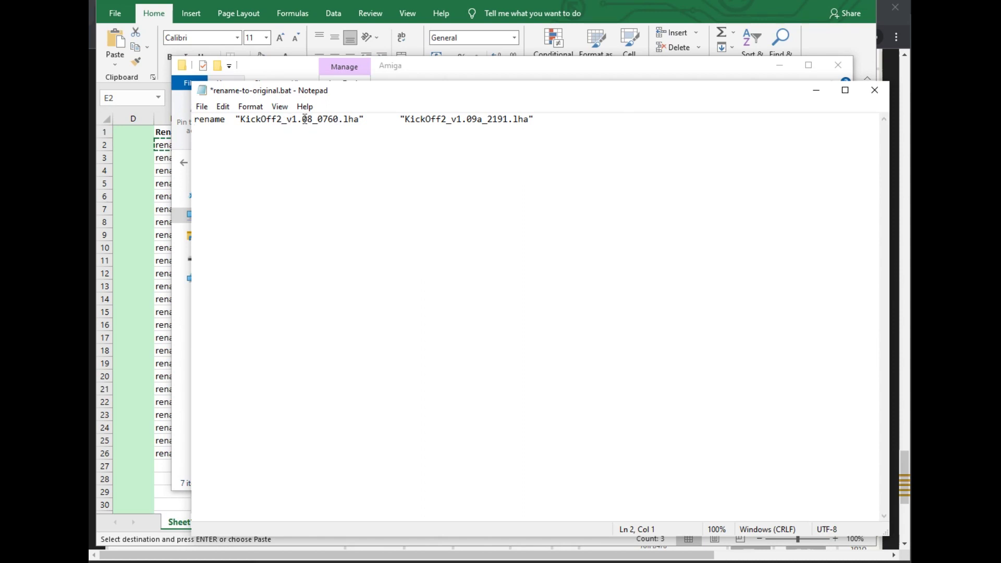
click(474, 120)
click(455, 138)
text(cmd /k)
click(875, 90)
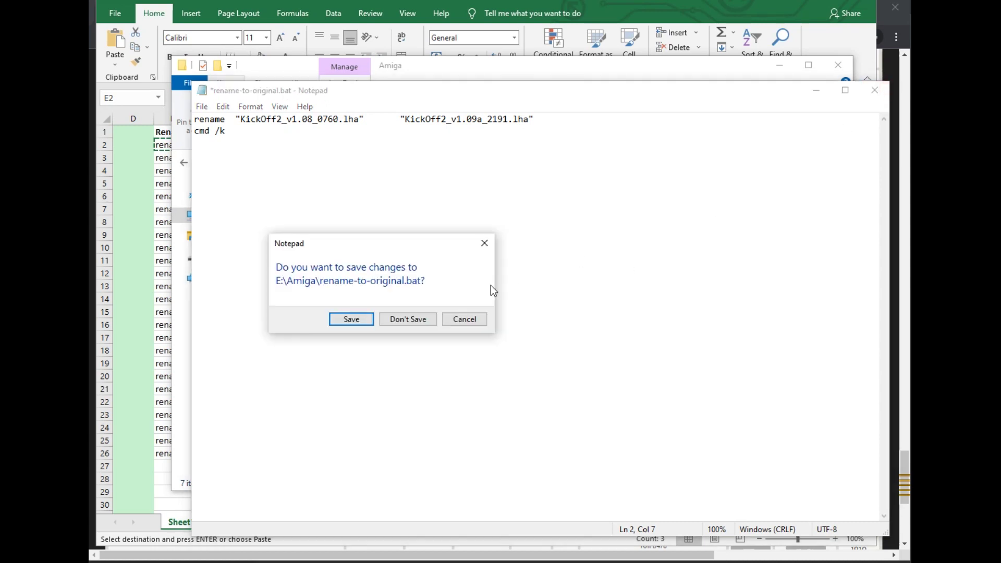
click(351, 318)
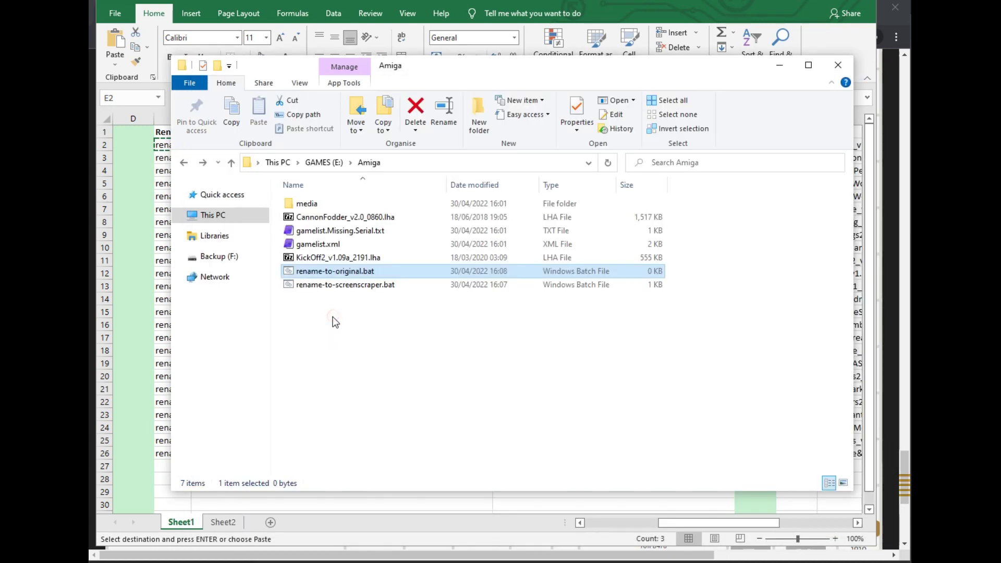
Run rename-to-screenscraper.bat from the Amiga folder
click(369, 332)
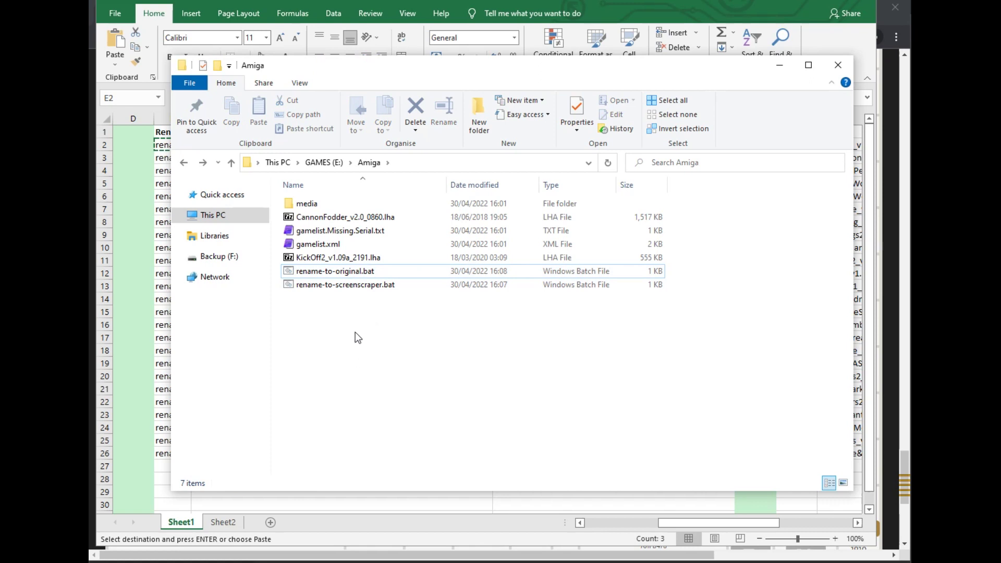
click(345, 287)
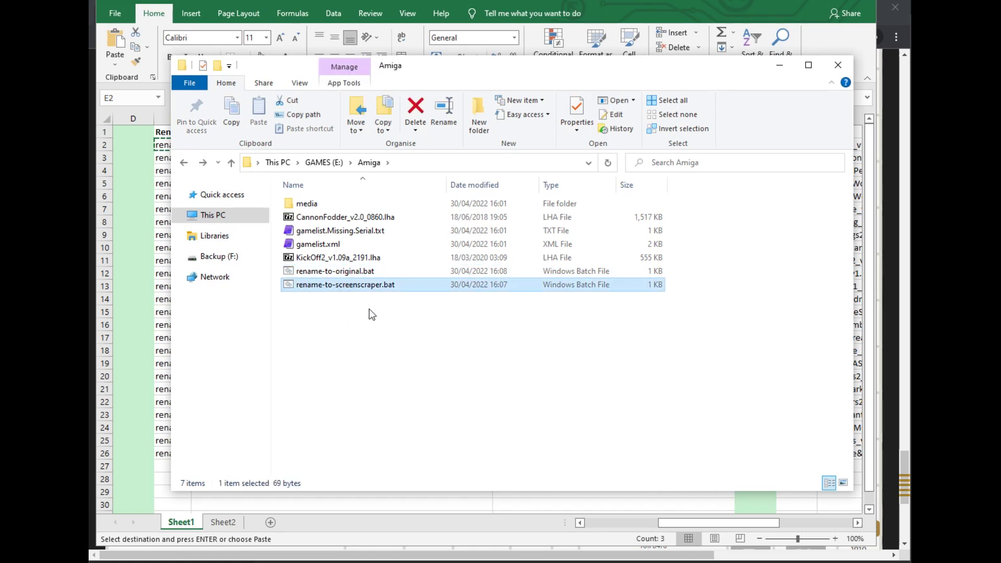
key(Return)
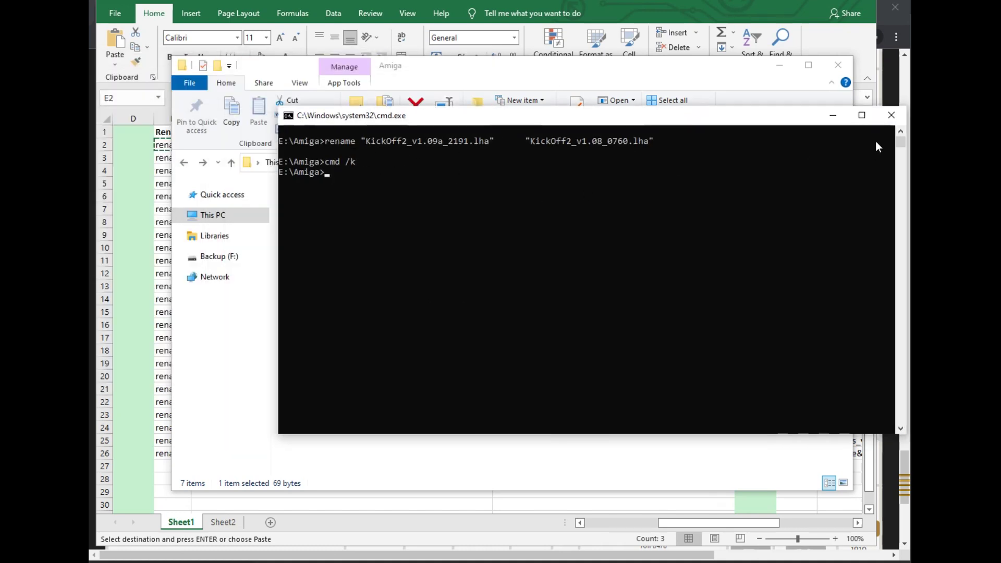
Close the open console, run rename-to-original.bat from the Amiga folder, and check the Kick Off 2 file's name
click(891, 115)
click(347, 258)
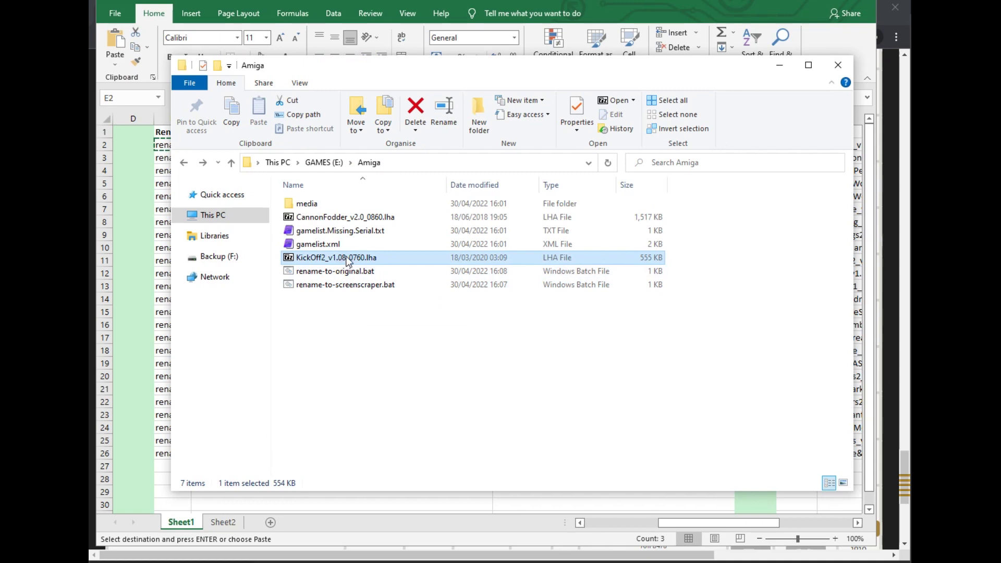
click(351, 272)
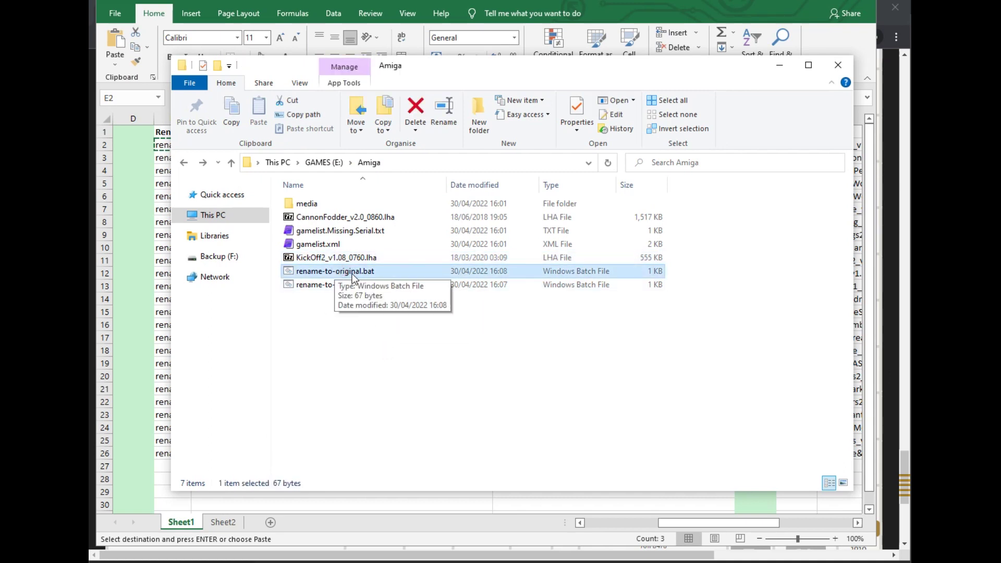
key(Return)
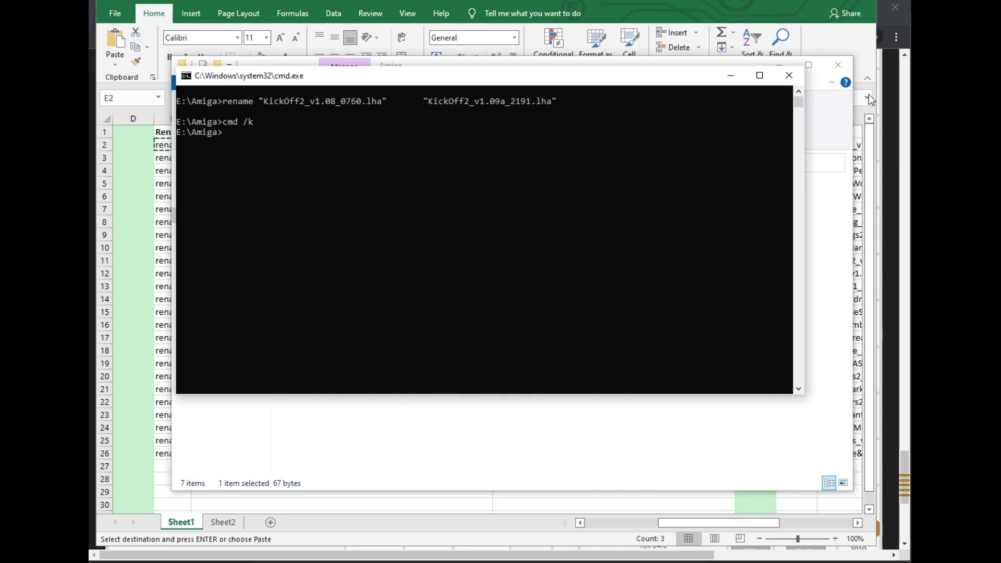
click(789, 75)
click(338, 258)
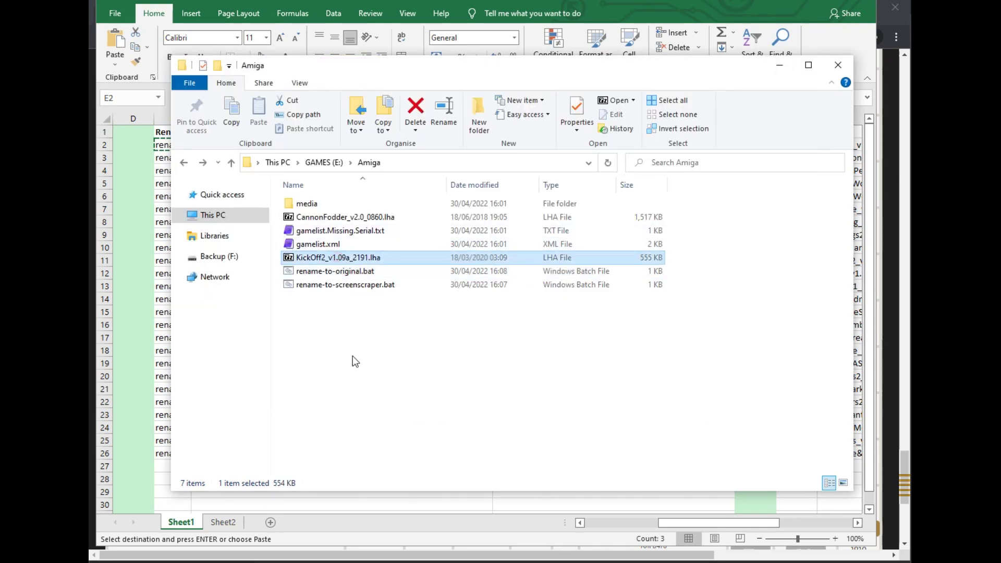
Run rename-to-screenscraper.bat from the Amiga folder and close its console window
click(355, 284)
key(Return)
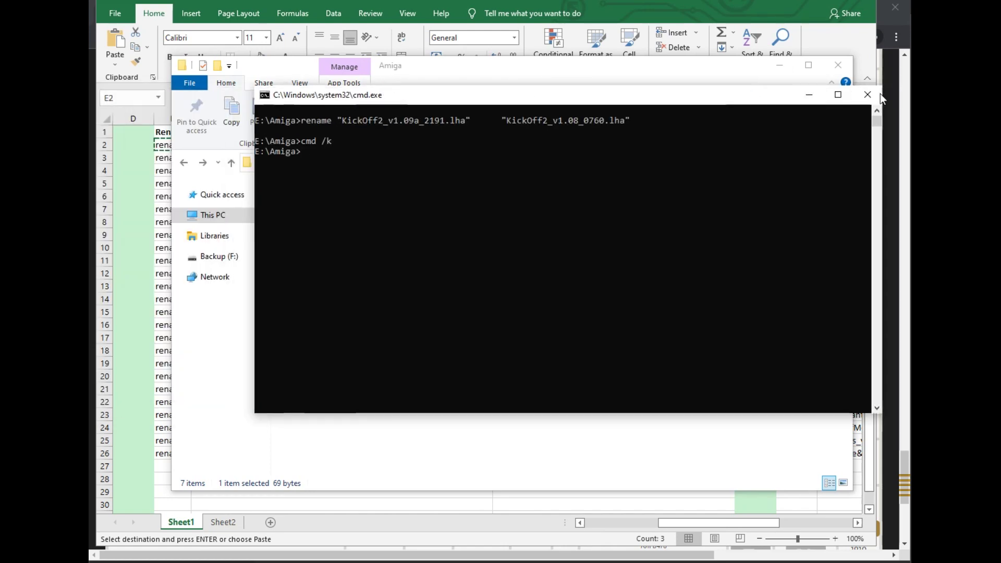
click(857, 95)
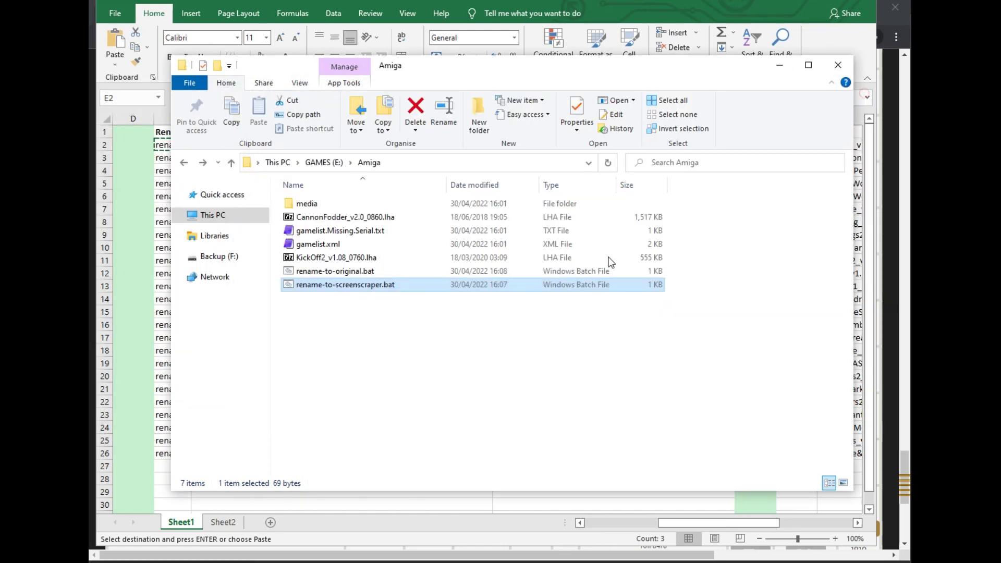
Switch to Skraper, dismiss the previous scrape results, and scrape the Amiga system again
key(alt+Tab)
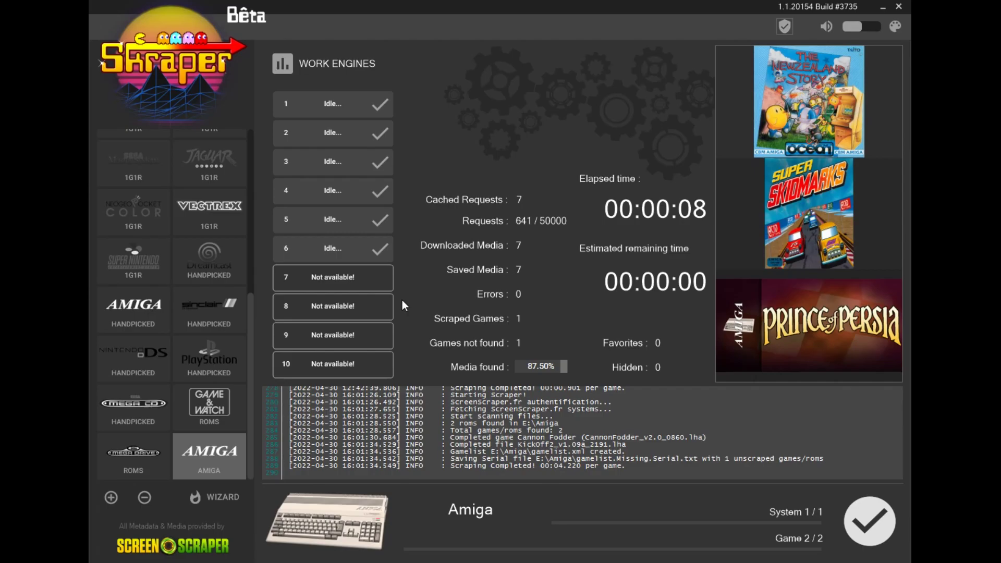
click(861, 527)
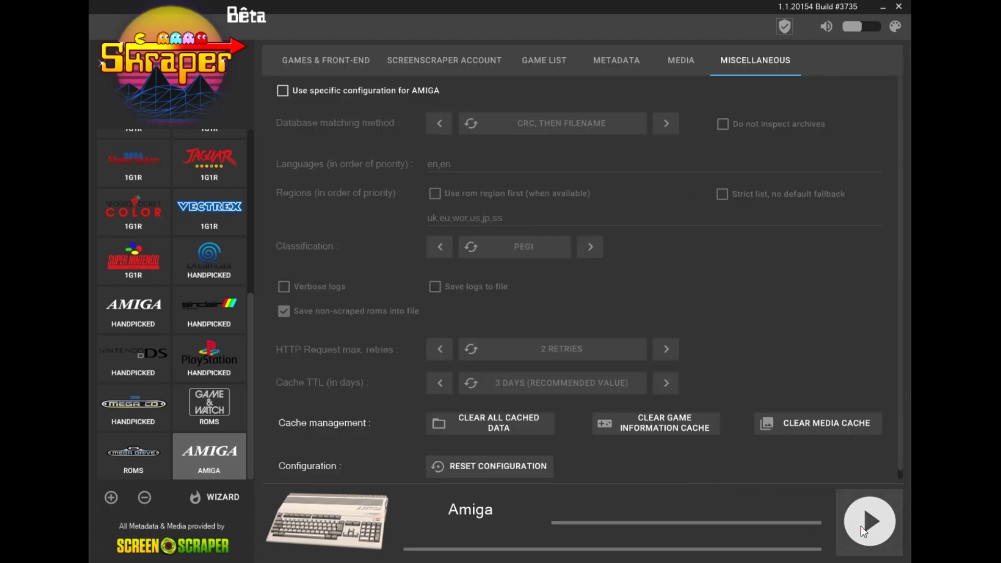
click(869, 521)
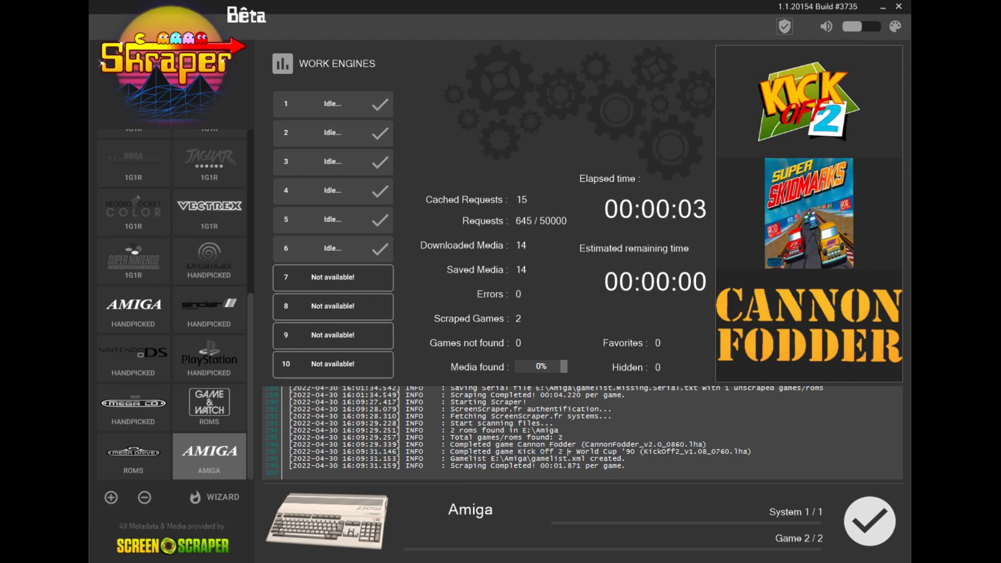
Switch to the Amiga folder and view the Kick Off 2 box art in media\boxart2d
key(alt+Tab)
click(314, 204)
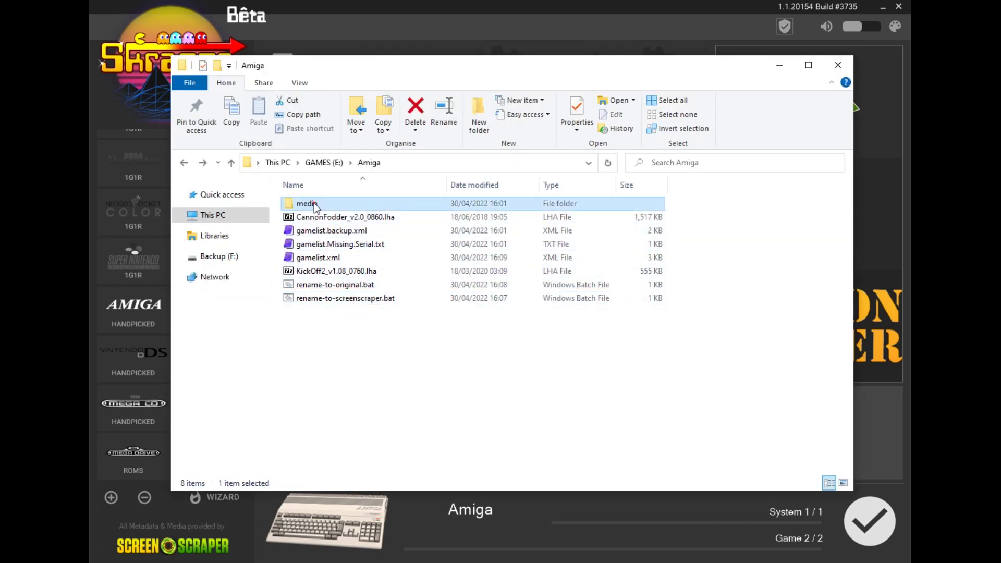
double_click(314, 204)
double_click(322, 203)
click(384, 243)
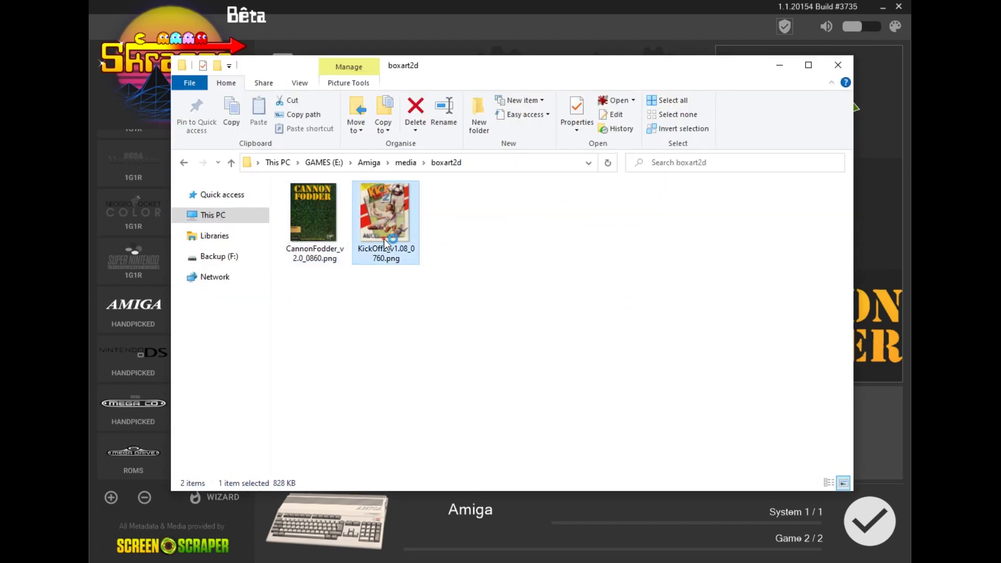
drag(92, 4, 479, 24)
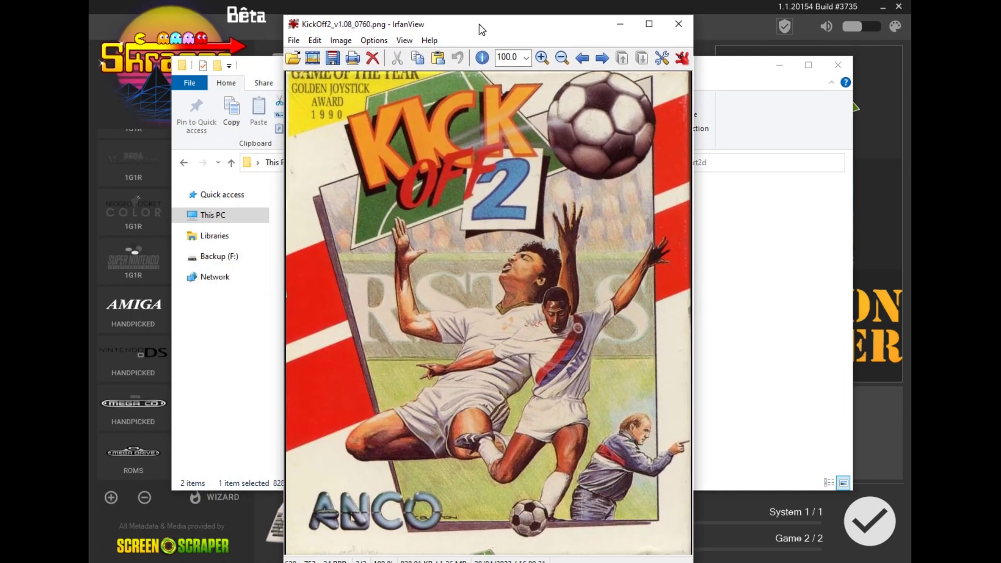
click(689, 21)
Check the videos and cartart folders inside media for the scraped Kick Off 2 files
click(185, 163)
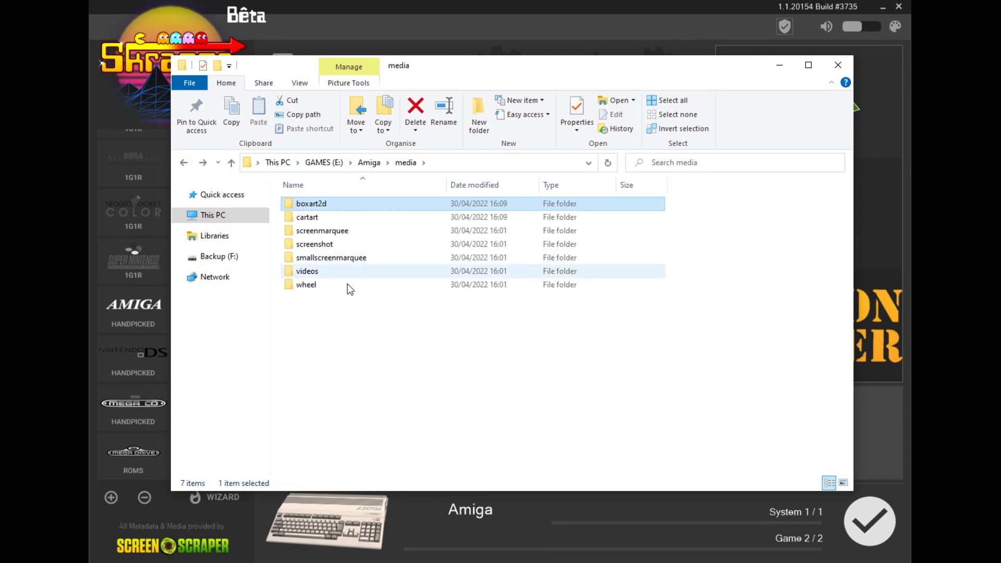
double_click(323, 270)
click(388, 238)
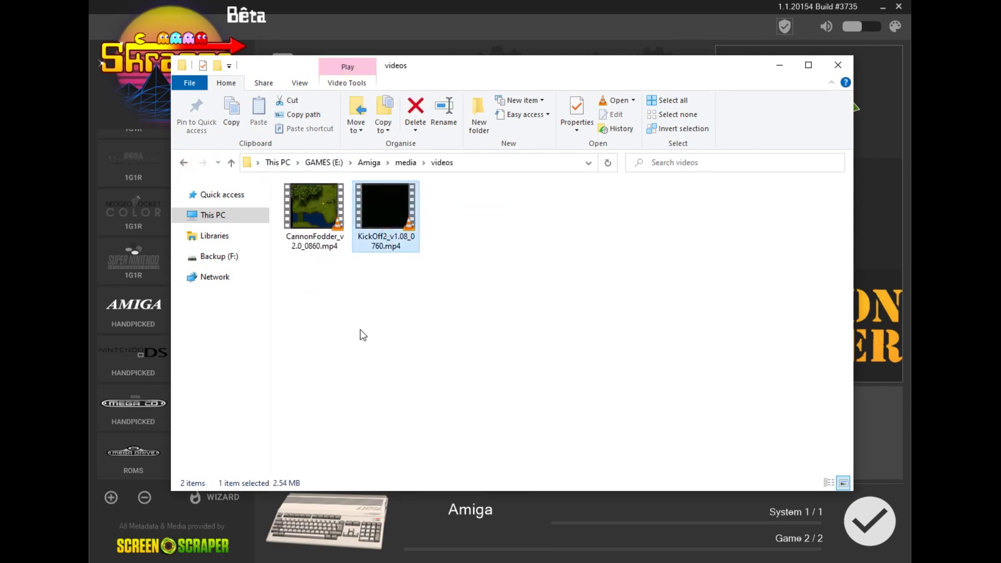
click(183, 163)
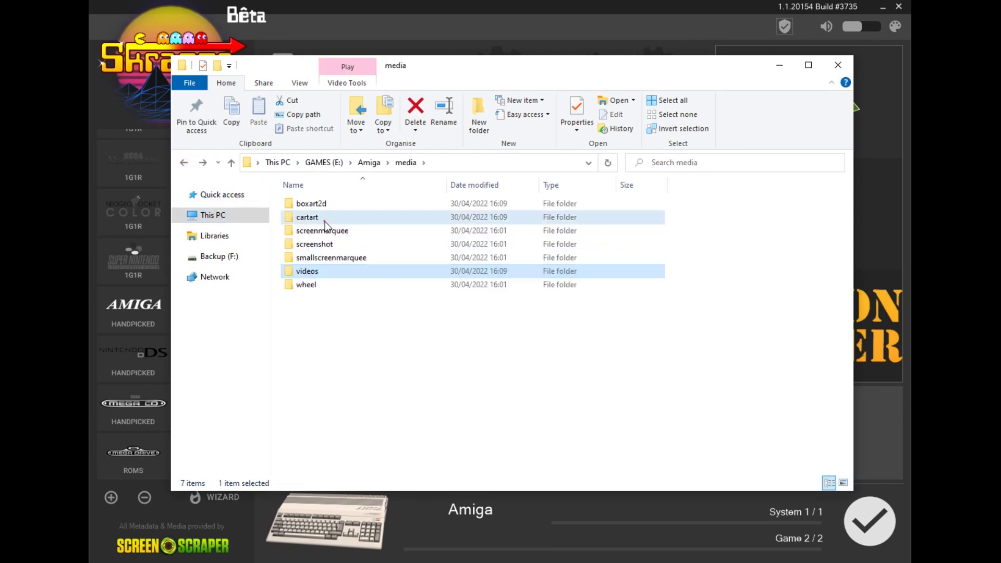
double_click(323, 218)
click(184, 162)
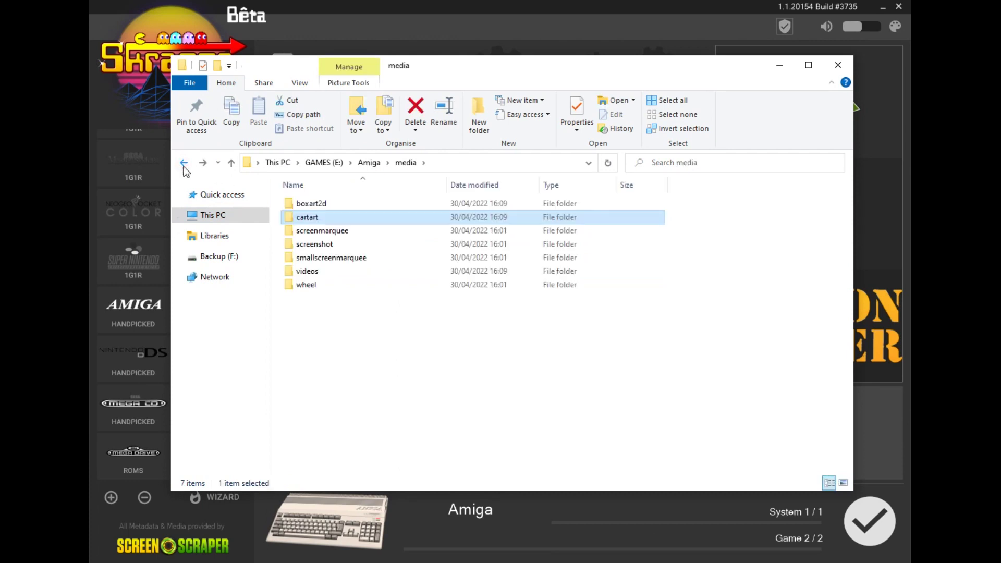
Return to the Amiga folder, run rename-to-original.bat, close its console, and check the Kick Off 2 file's name
click(369, 163)
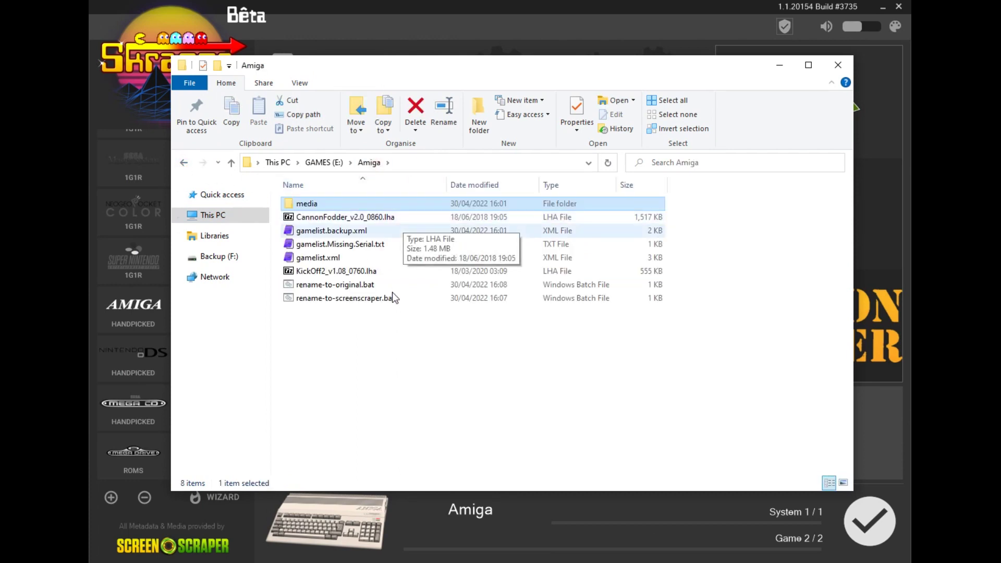
click(353, 271)
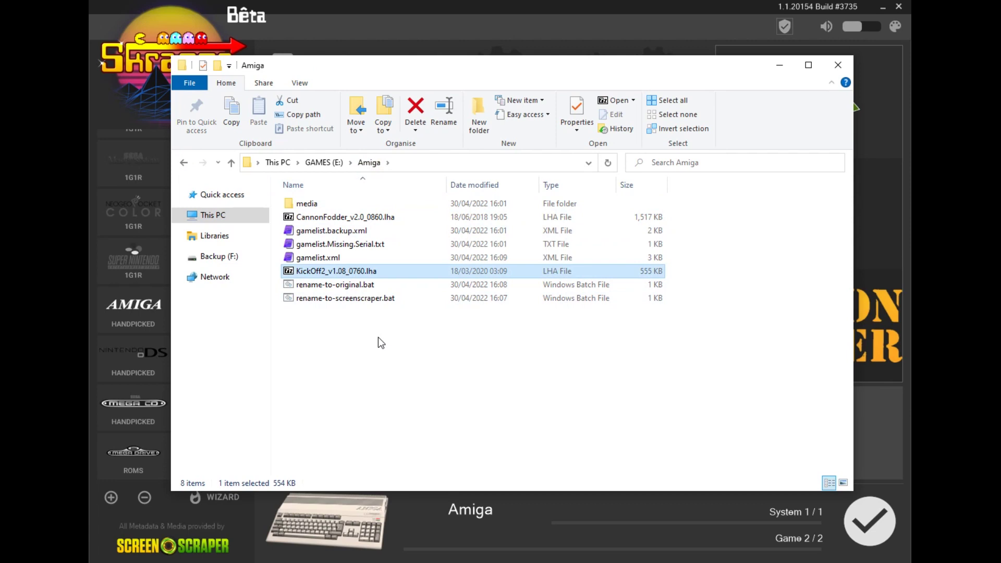
double_click(360, 285)
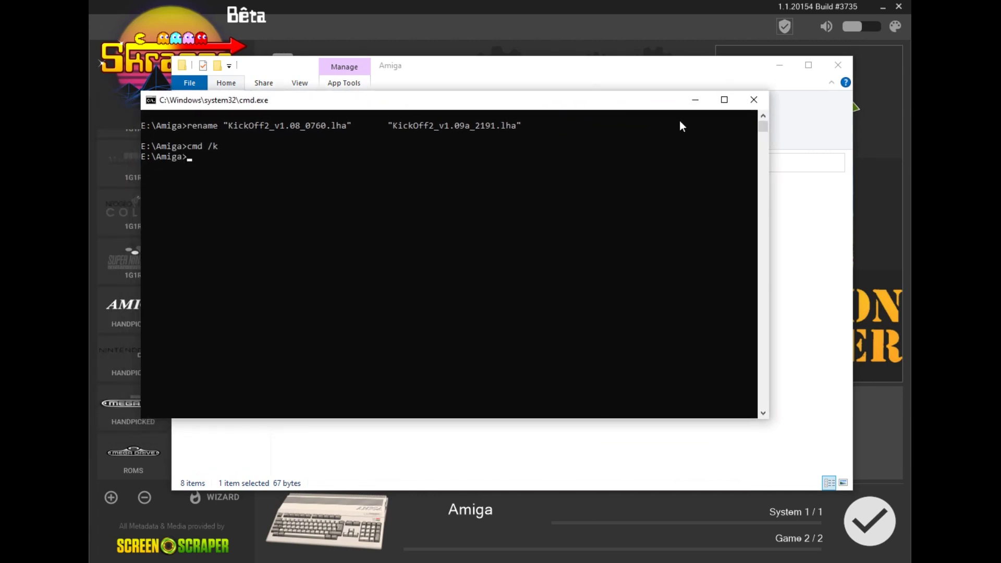
click(753, 99)
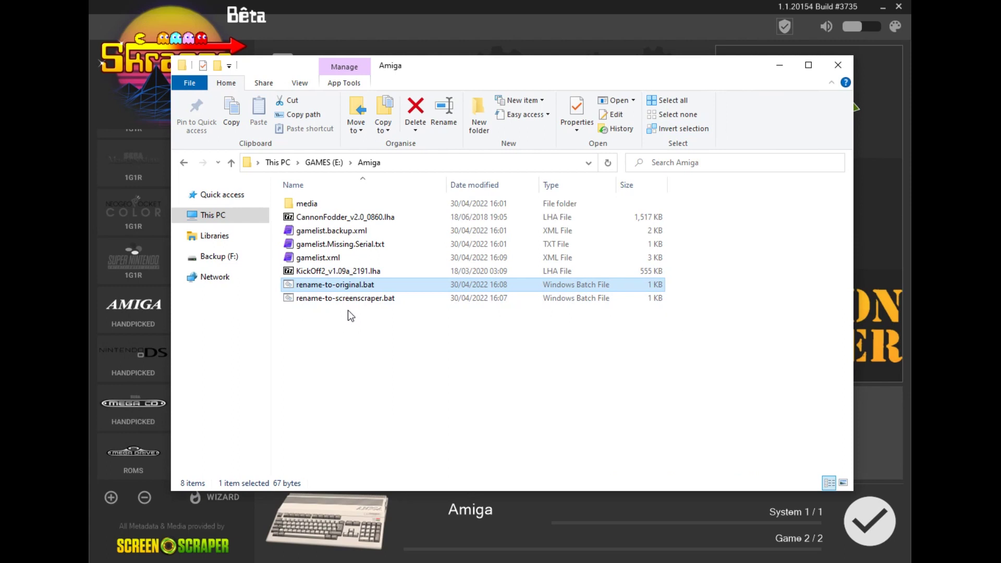
click(352, 273)
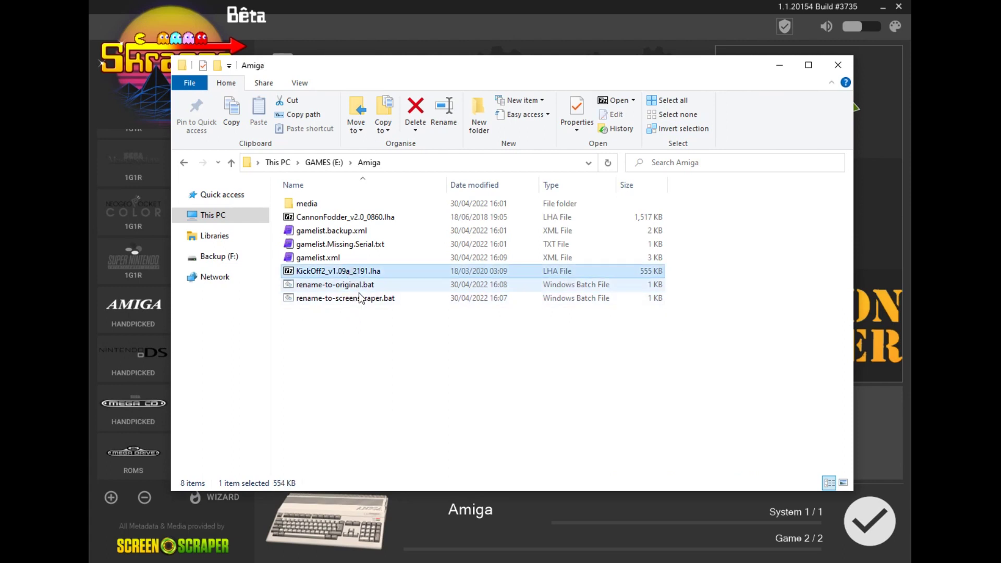
Open gamelist.xml and examine the file name in the path entry of the Kick Off 2 game
click(312, 204)
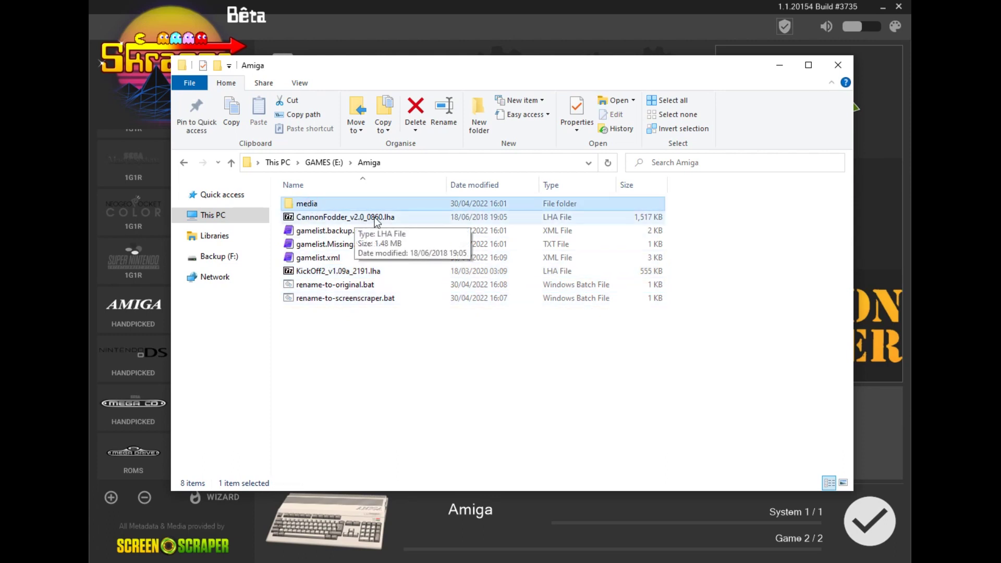
click(326, 258)
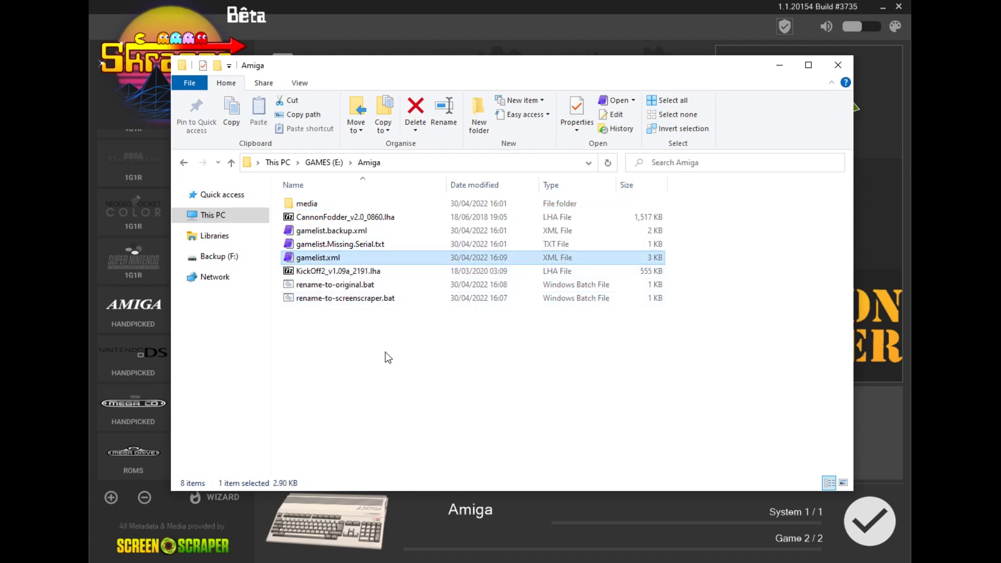
key(Return)
drag(460, 59, 436, 14)
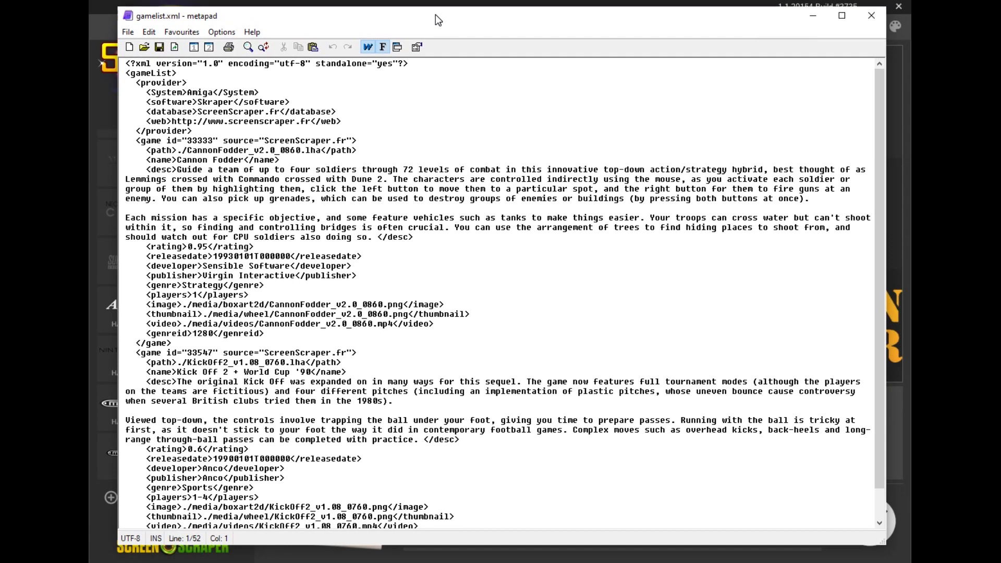
click(147, 362)
click(197, 364)
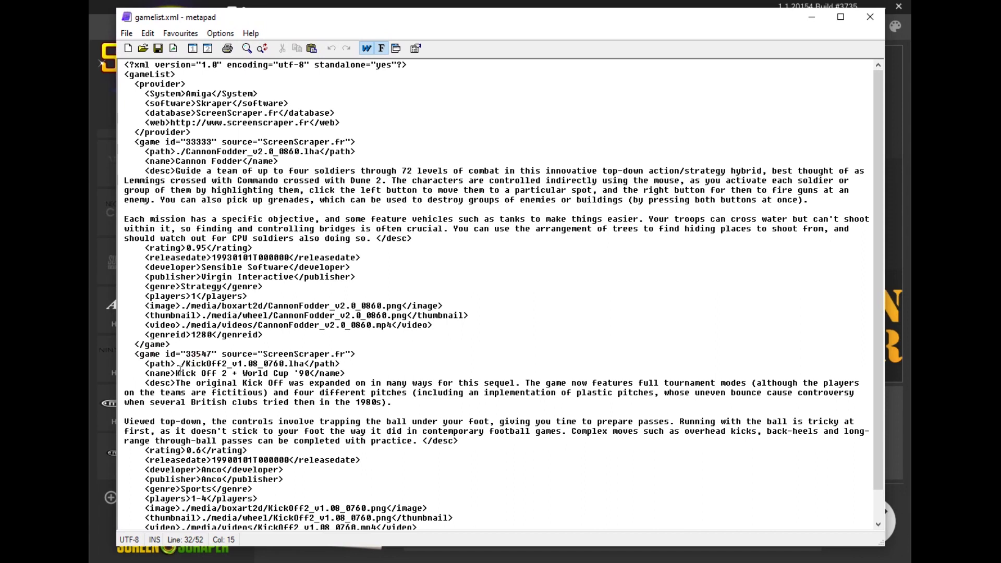
drag(187, 363, 304, 363)
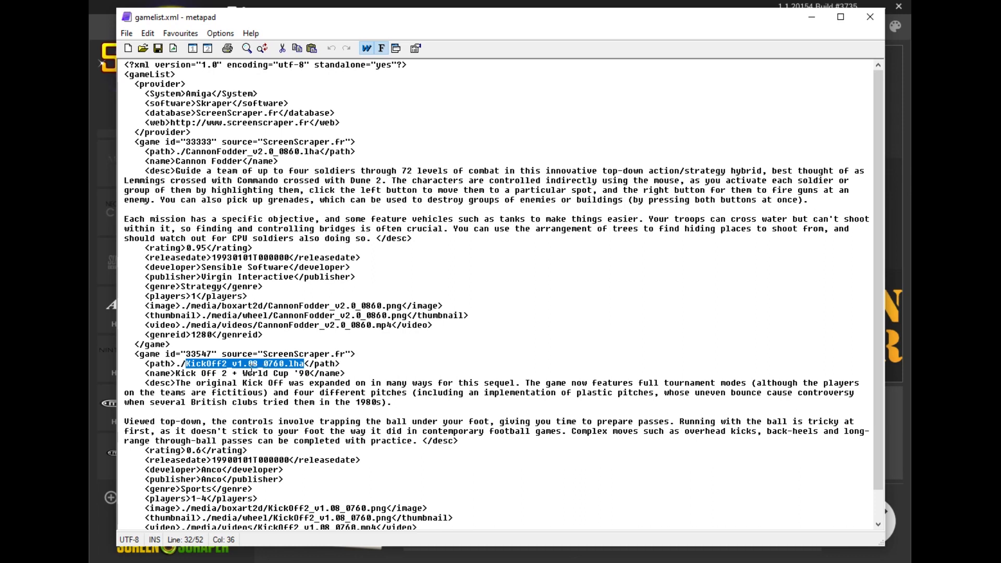
click(207, 363)
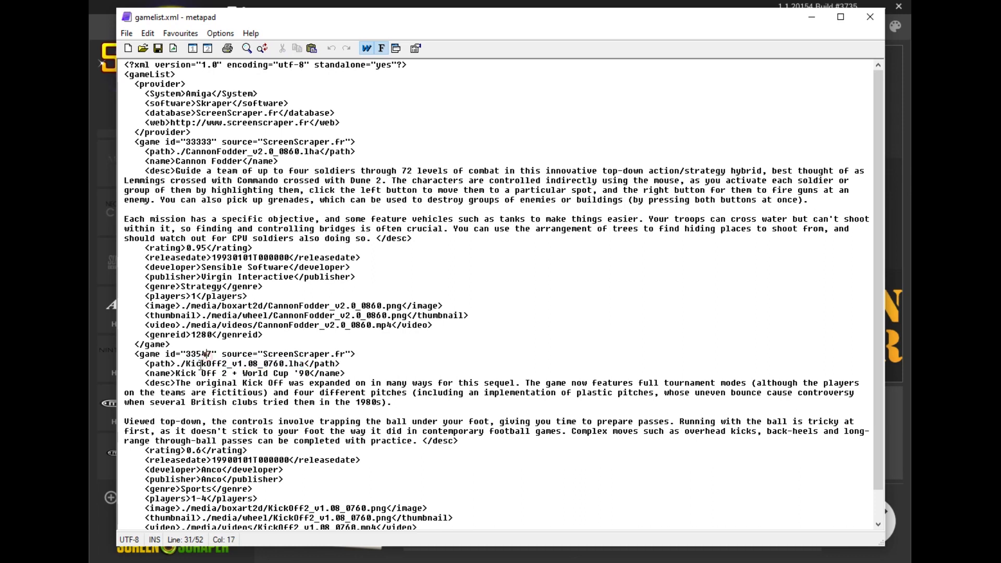
shift+click(186, 363)
drag(215, 359, 303, 363)
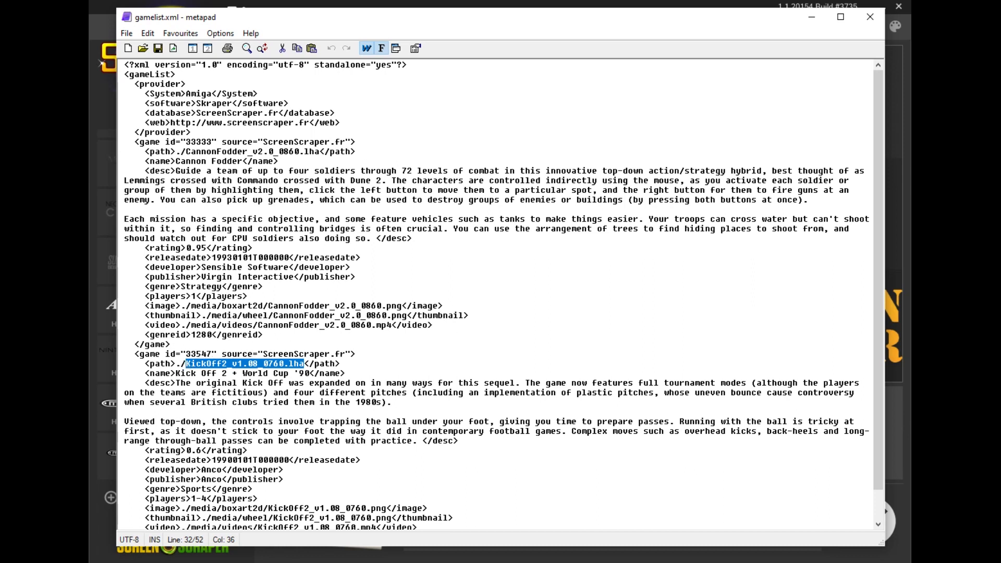
Switch to the Excel rename sheet and compare the Screenscraper names in column F with the original WHDLoad names in column G
key(alt+Tab)
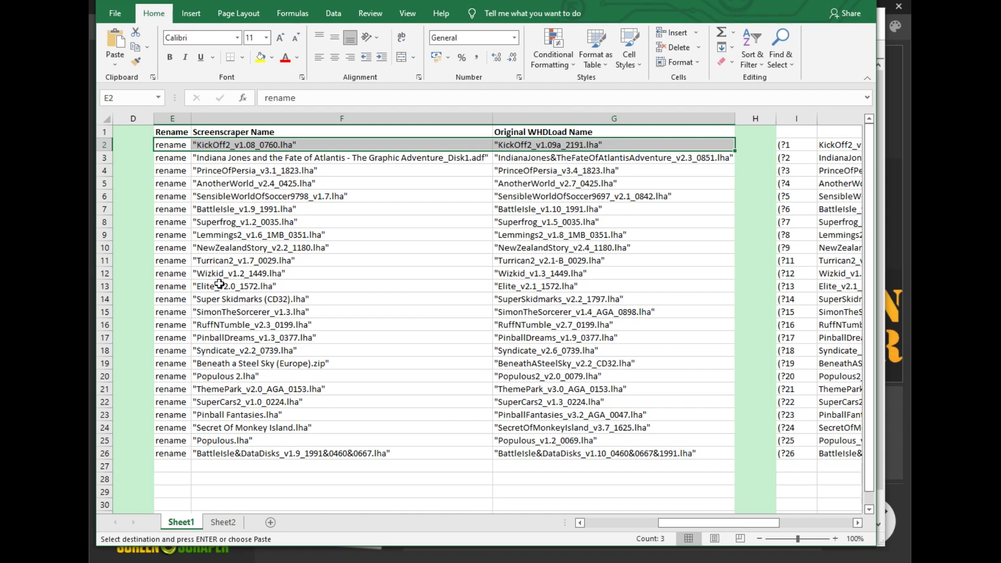
click(260, 170)
drag(256, 144, 261, 453)
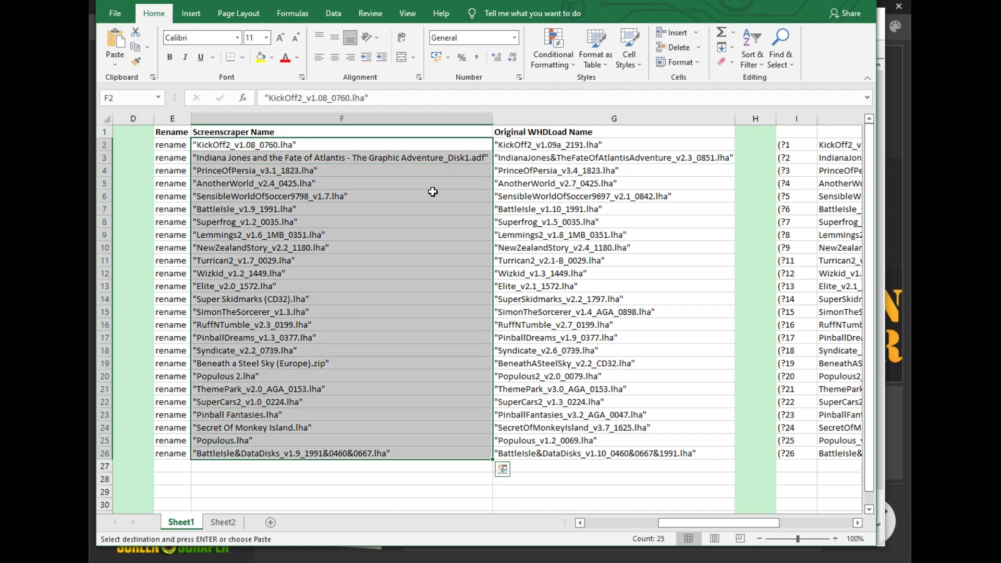
drag(534, 145, 535, 398)
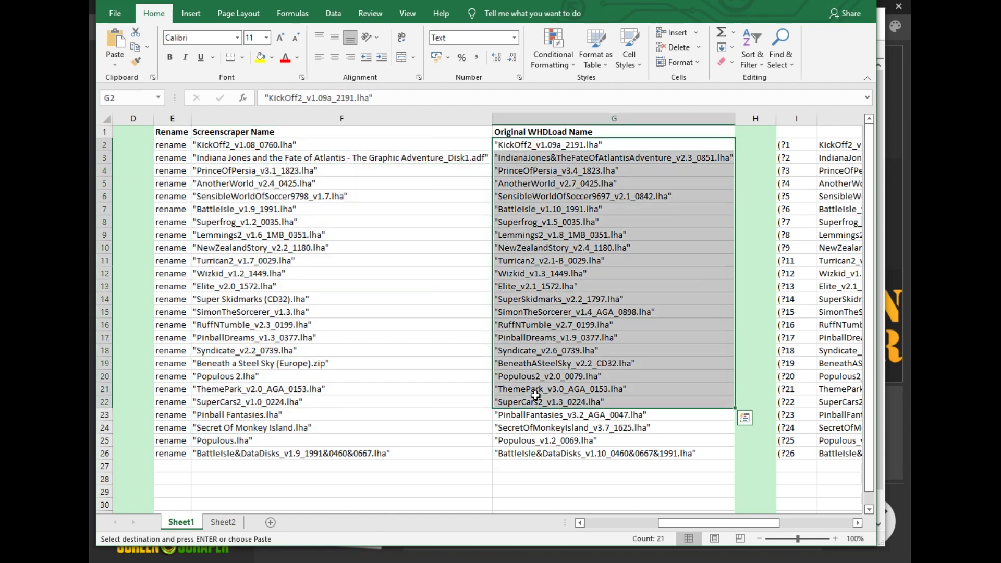
click(552, 359)
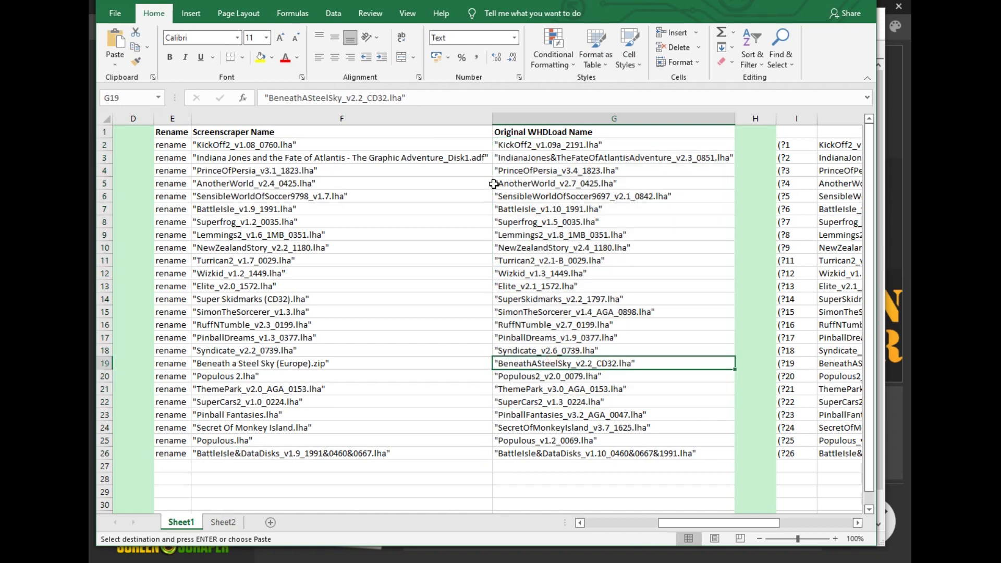
click(511, 145)
click(544, 157)
click(545, 197)
click(545, 222)
click(546, 287)
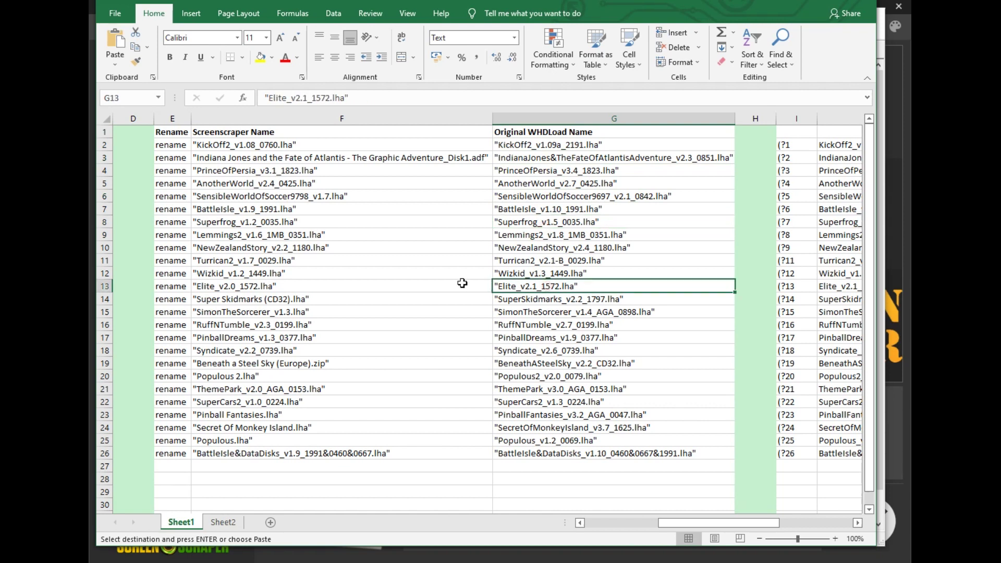
click(520, 390)
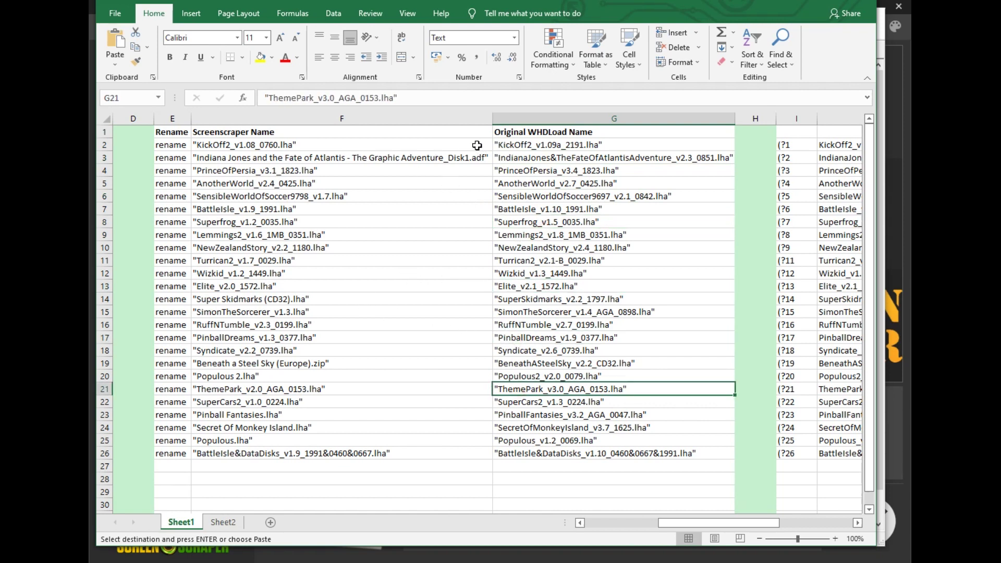
drag(449, 145, 502, 283)
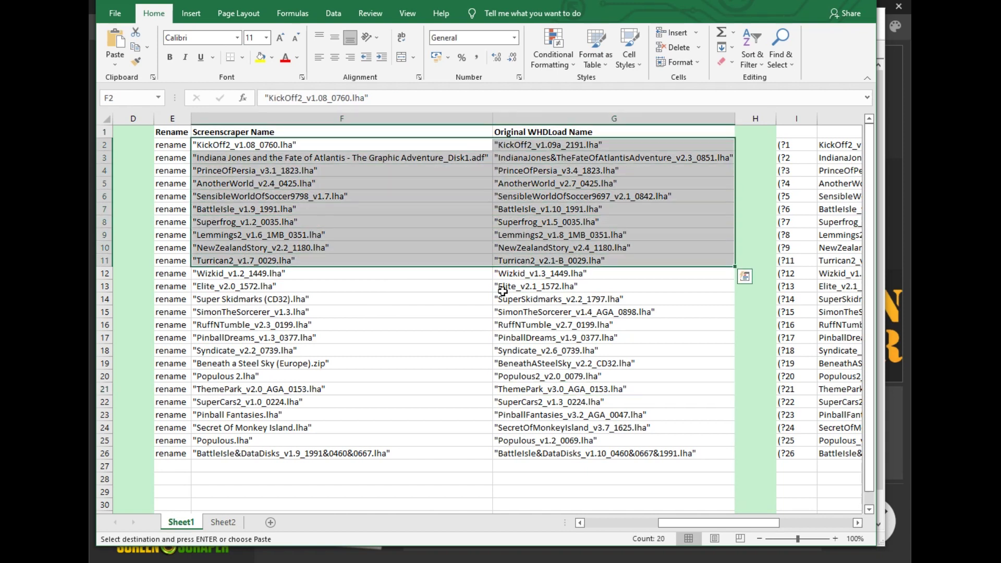
Examine individual rows of the rename sheet, comparing both names for games such as Beneath a Steel Sky, RuffNTumble and Populous 2
click(420, 297)
key(Down)
key(Right)
click(427, 363)
key(Right)
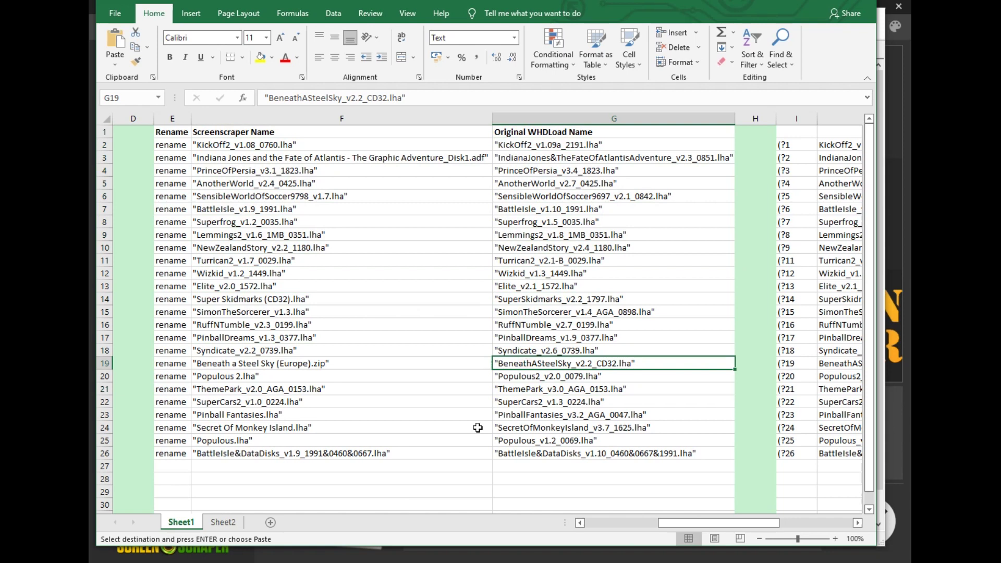
click(284, 208)
click(285, 273)
click(309, 327)
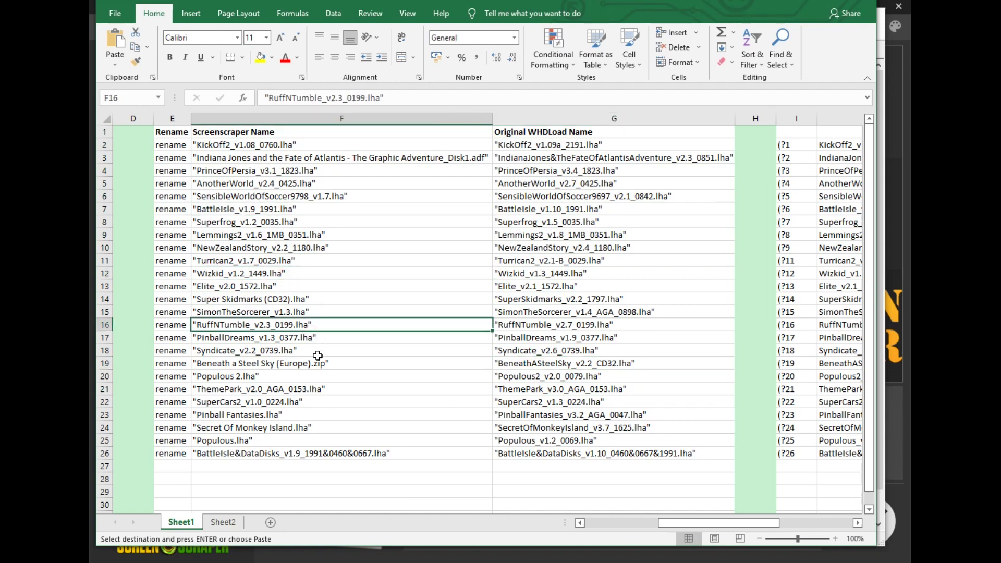
click(320, 380)
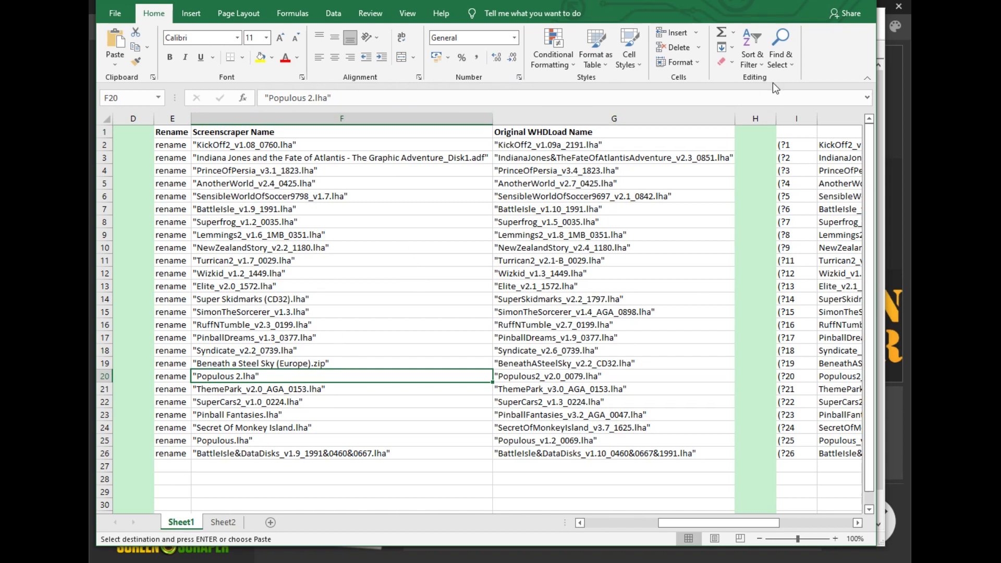
Switch to the Amiga folder in File Explorer and look inside its media folder, returning to the file list
key(alt+Tab)
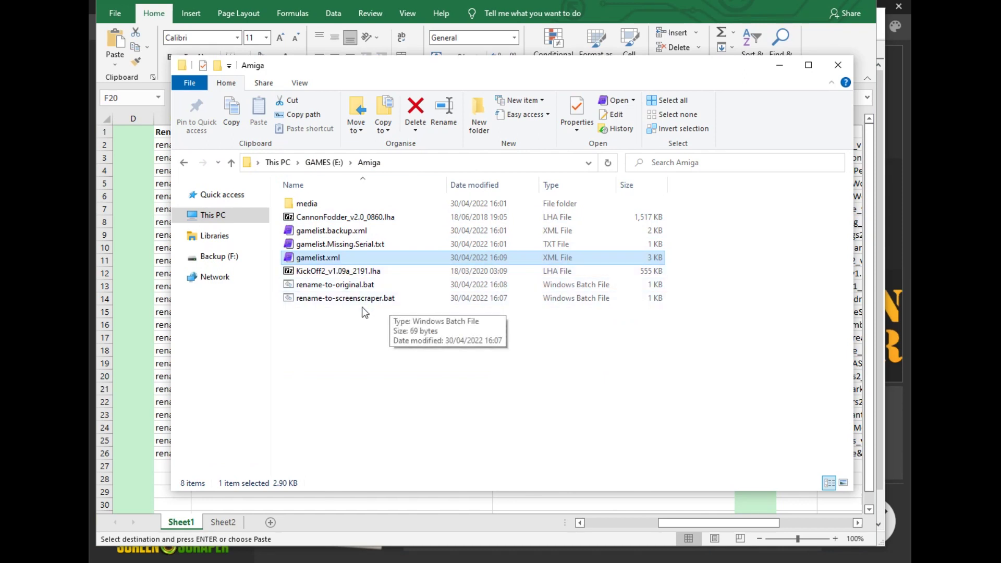
double_click(307, 203)
click(184, 162)
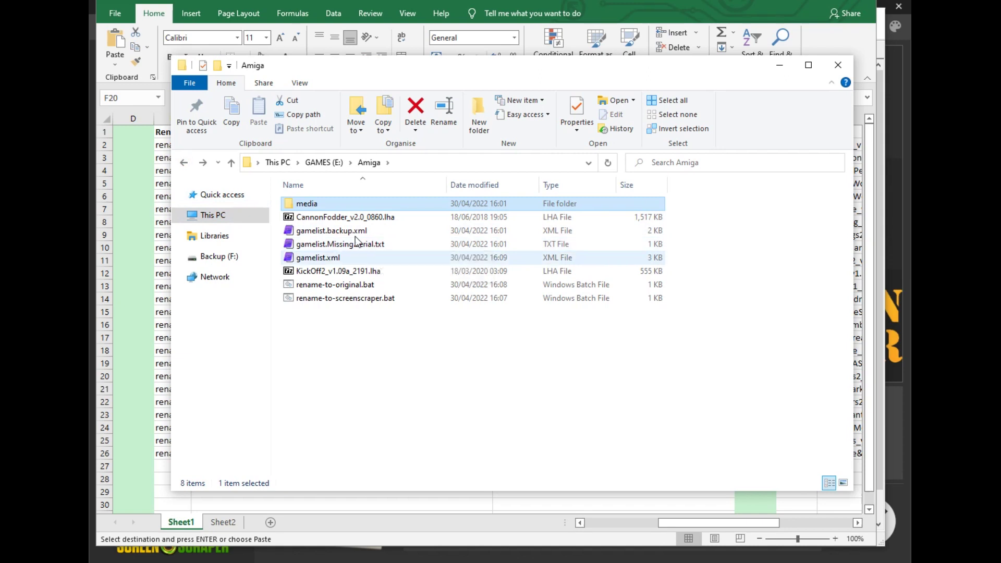
Open gamelist.xml, highlight the file name in the Kick Off 2 path entry to inspect it, and close the file
double_click(326, 258)
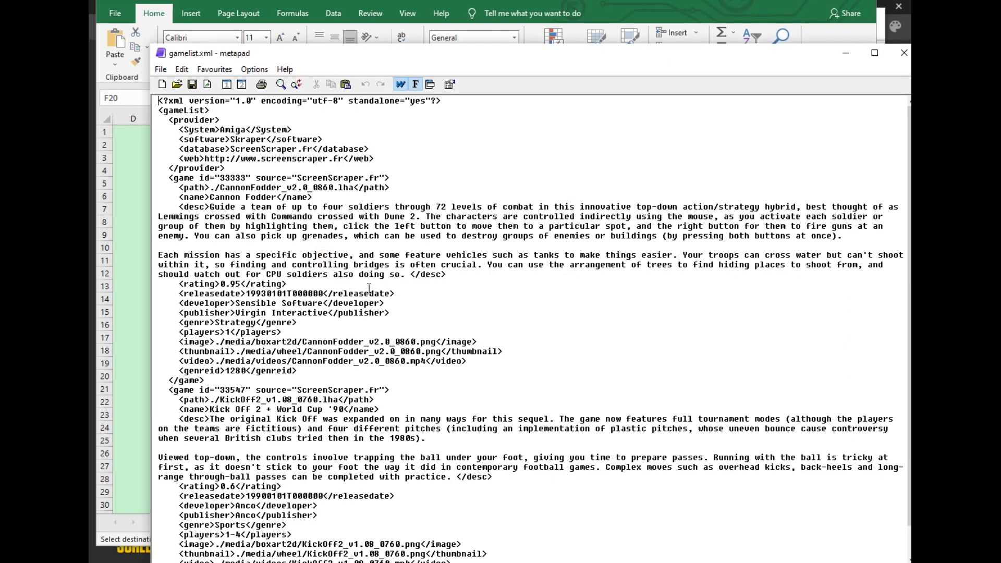
scroll(254, 492, down, 2)
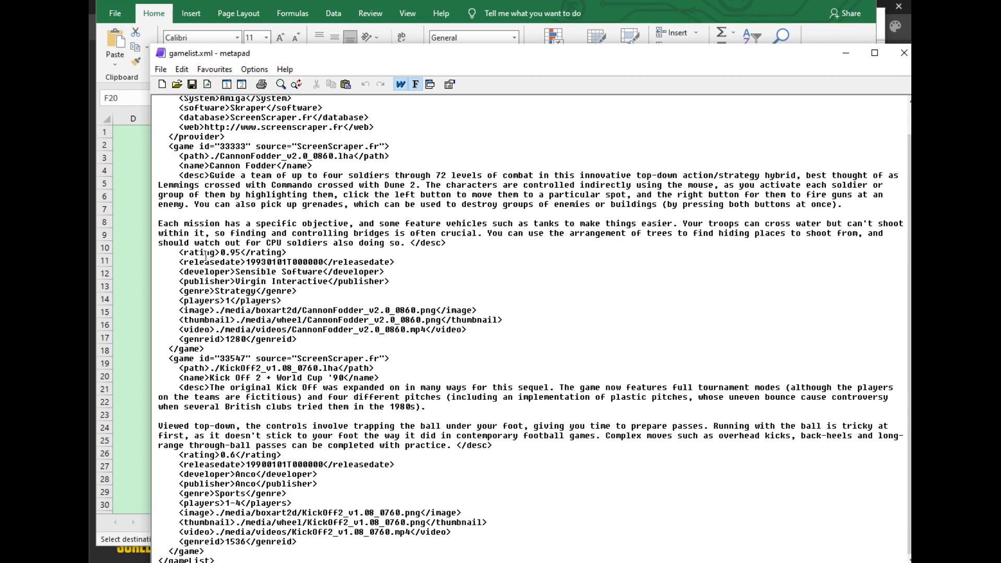
drag(215, 367, 337, 368)
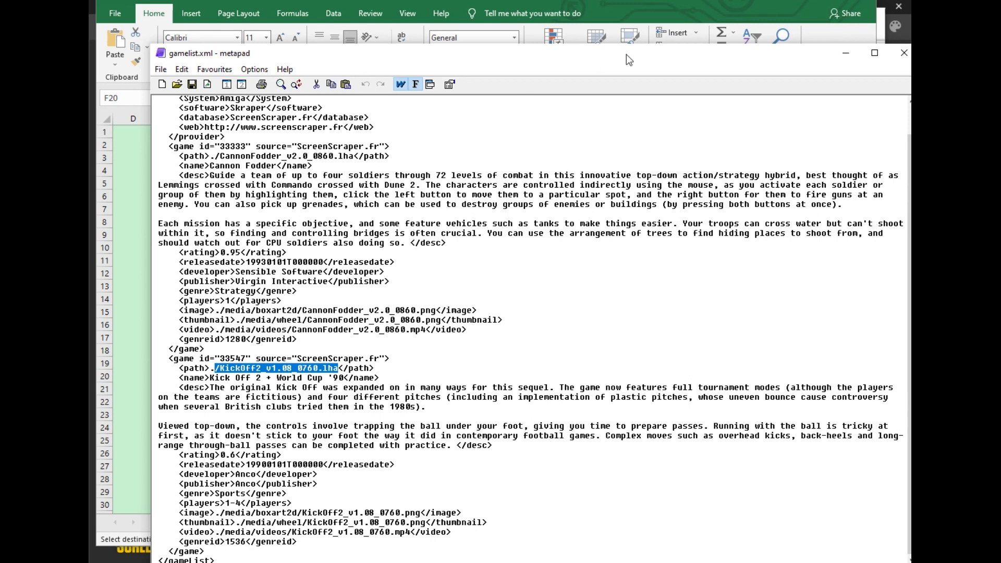
drag(661, 57, 620, 54)
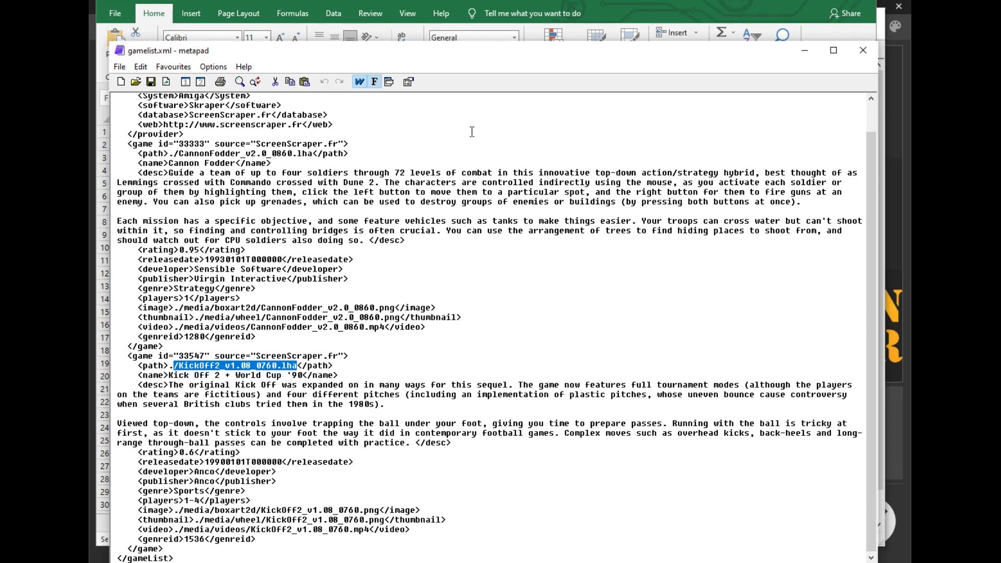
click(870, 46)
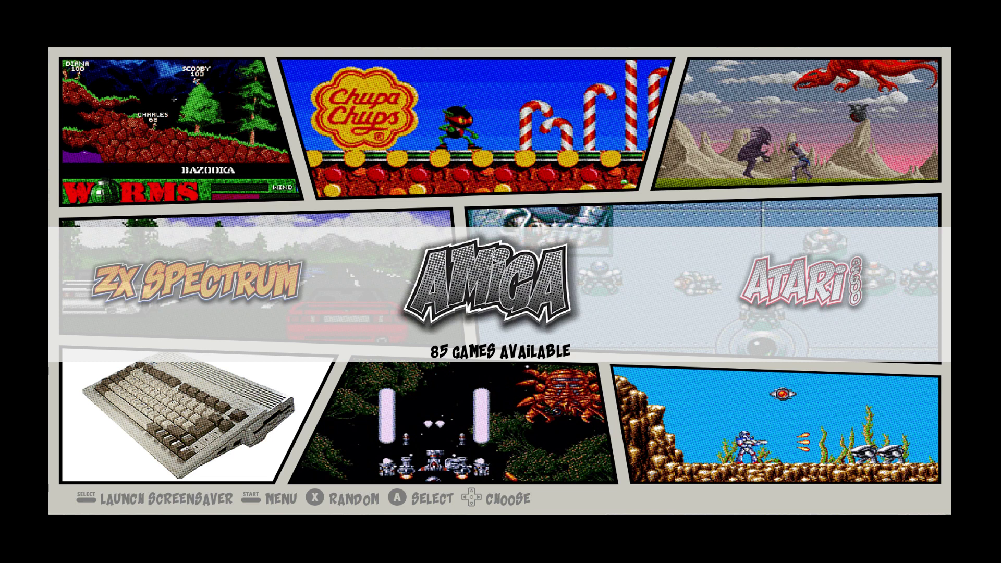
In EmulationStation, open the Amiga system and browse the game list to Banshee, checking each game's video, box art and description
key(Return)
key(Escape)
key(Return)
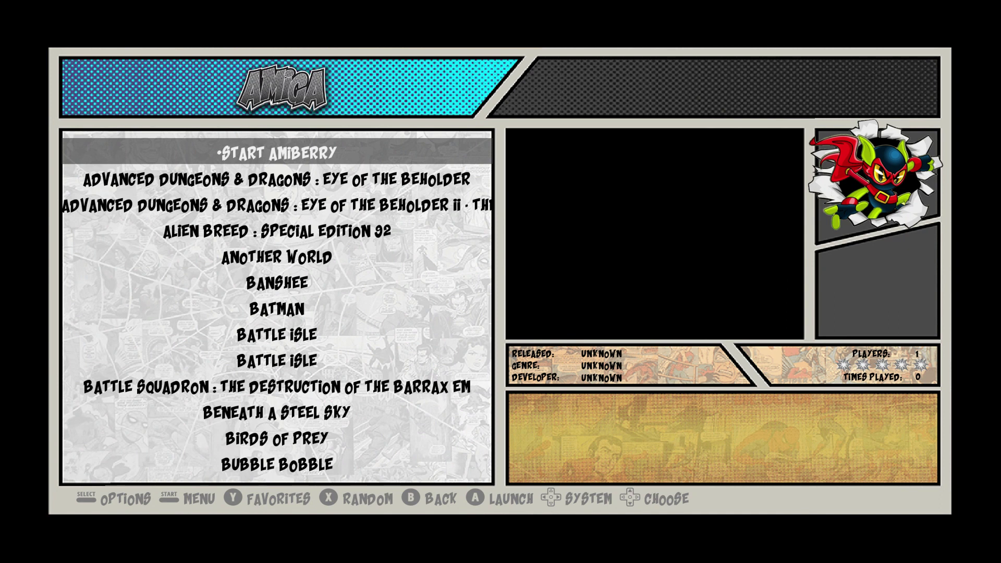
key(Down)
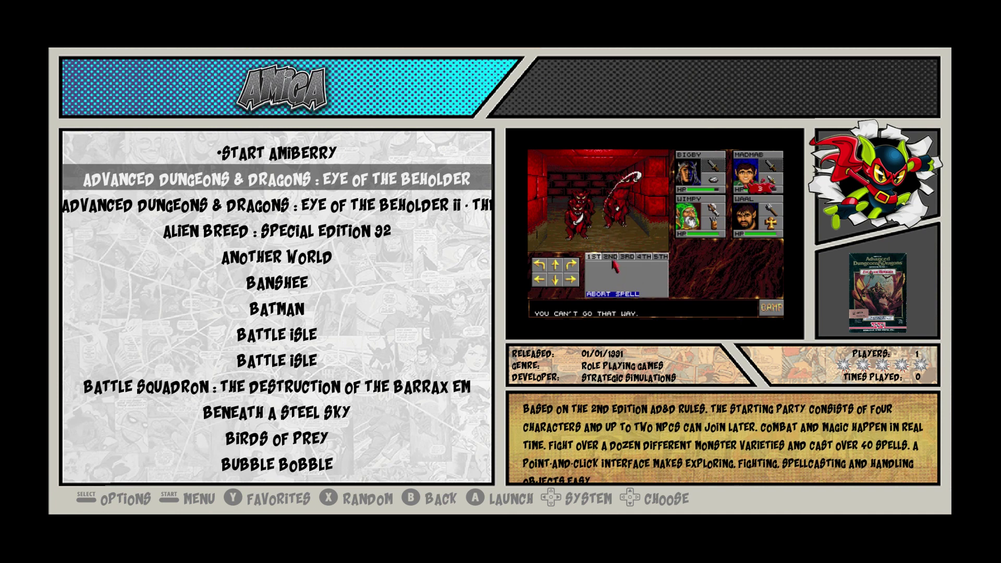
key(Down)
key(Down)
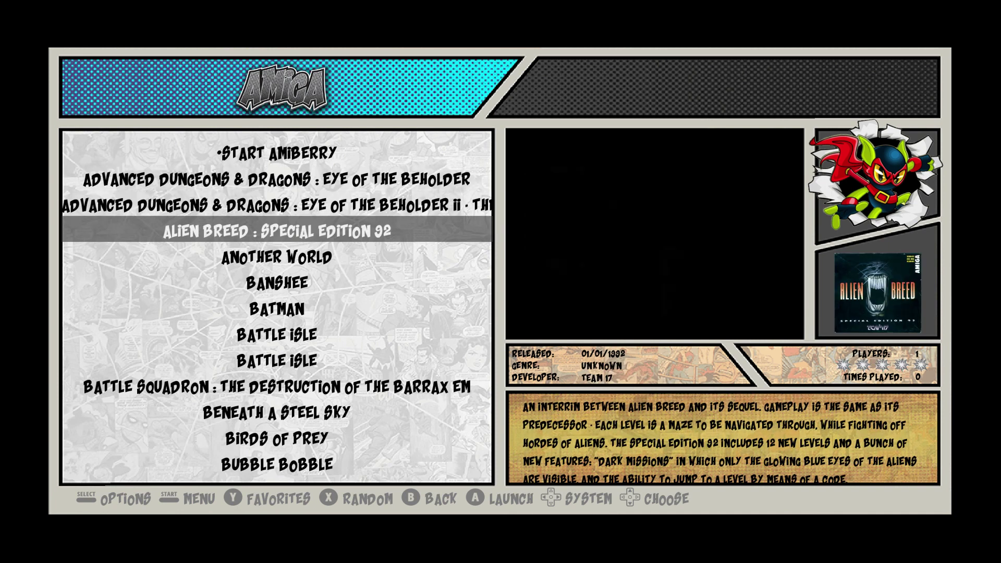
key(Down)
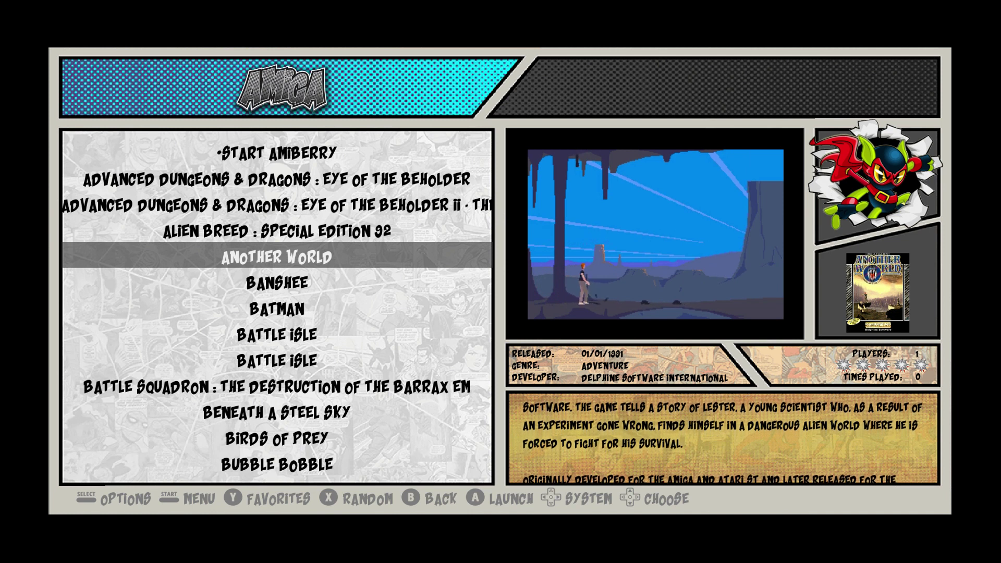
key(Down)
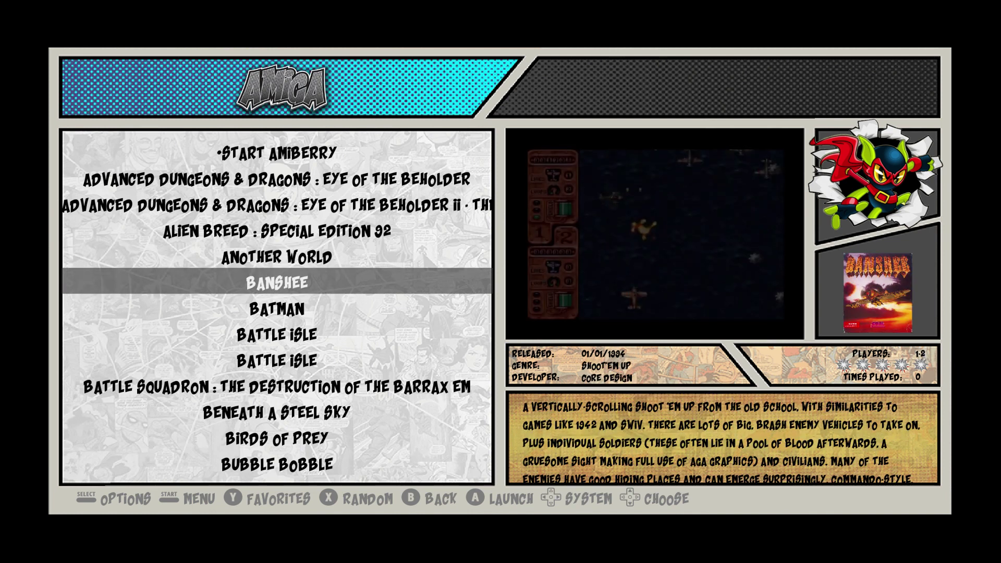